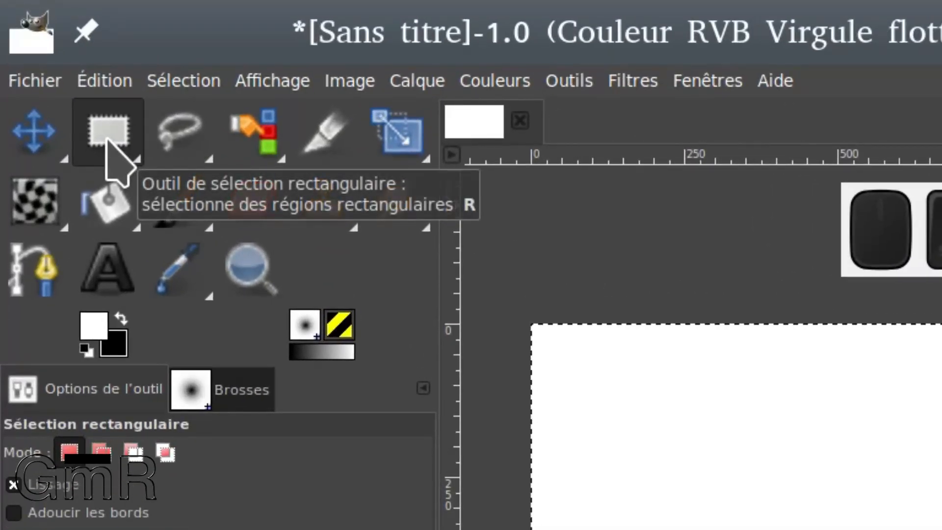
Activate the Ellipse Select tool (Sélection elliptique).
left_click(131, 160)
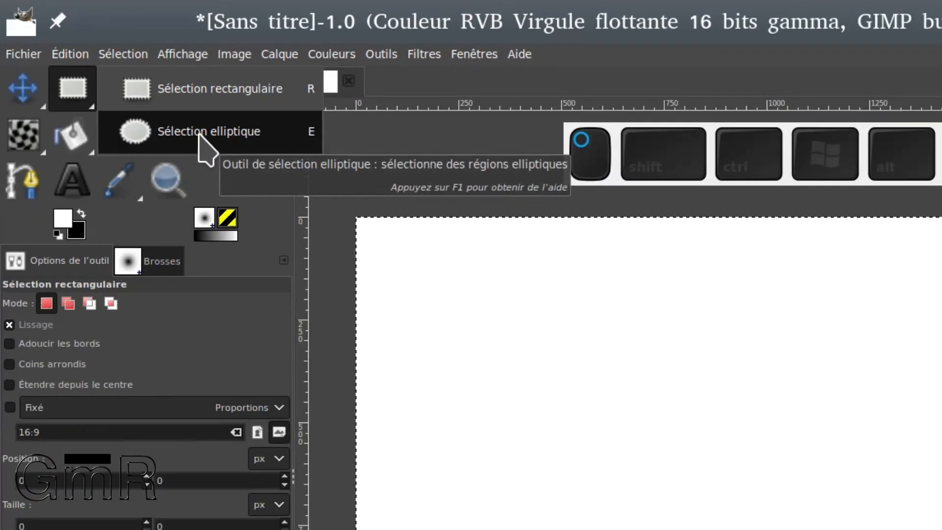
left_click(298, 201)
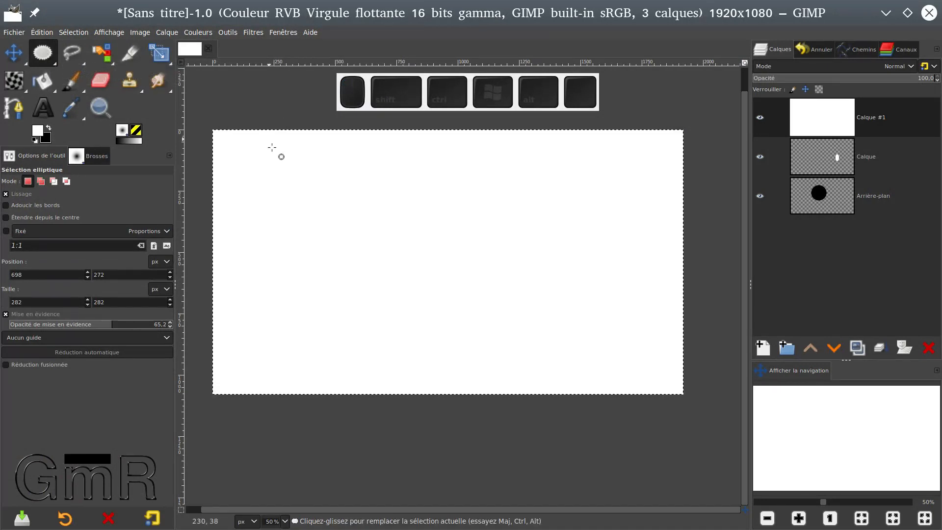
right_click(322, 166)
mouse_move(347, 265)
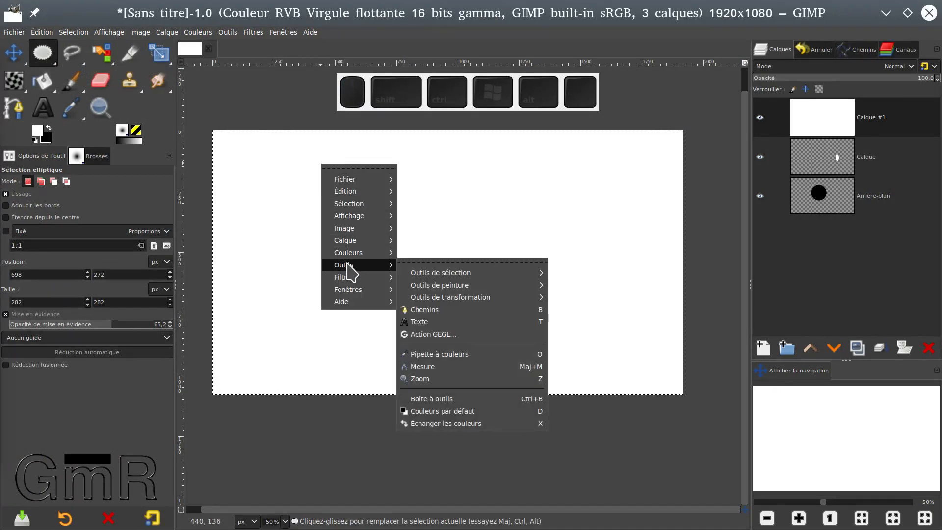
mouse_move(446, 279)
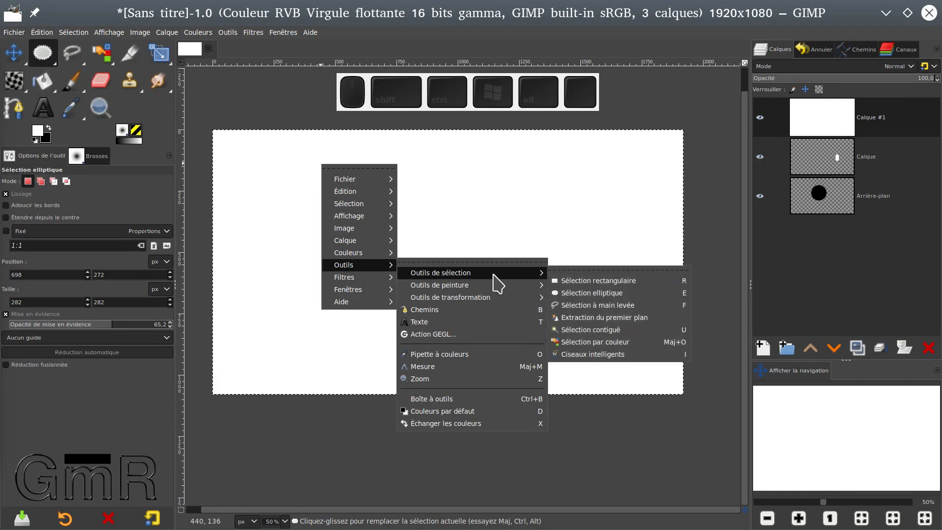
left_click(588, 292)
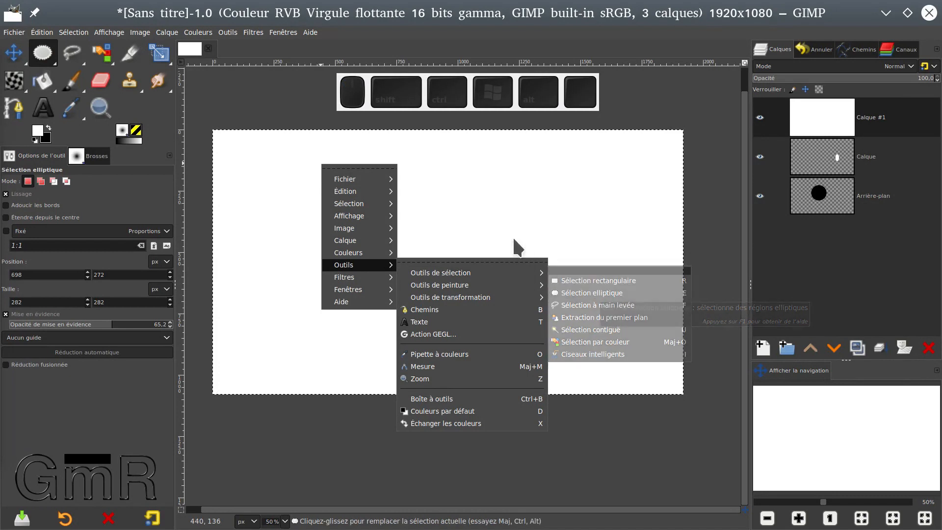
left_click(229, 35)
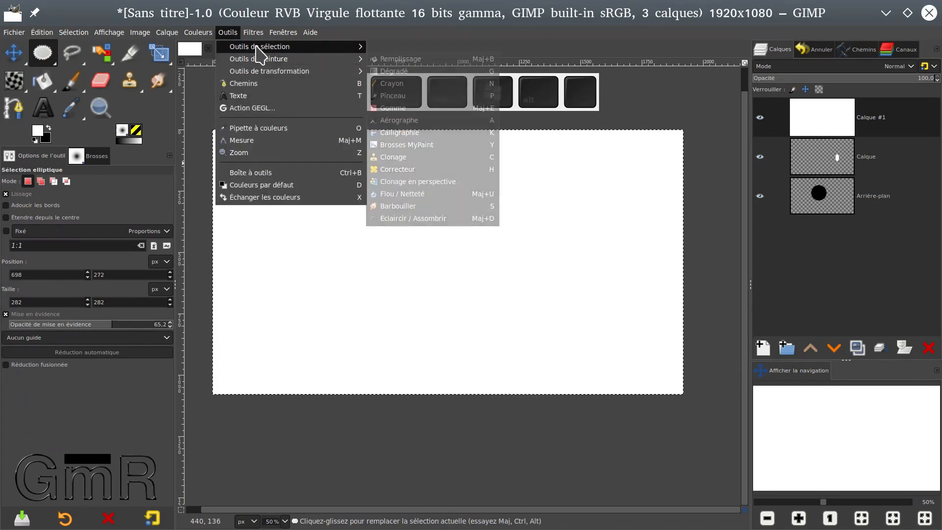
mouse_move(258, 49)
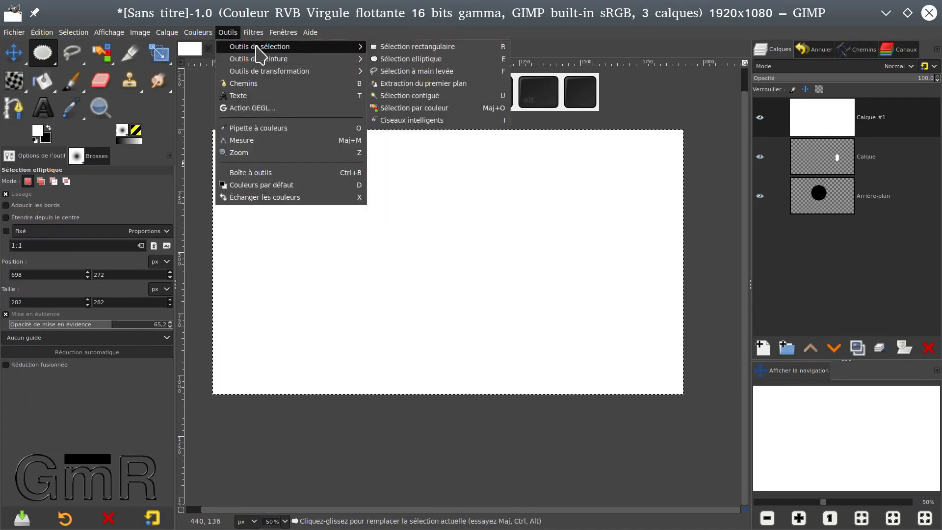
left_click(410, 60)
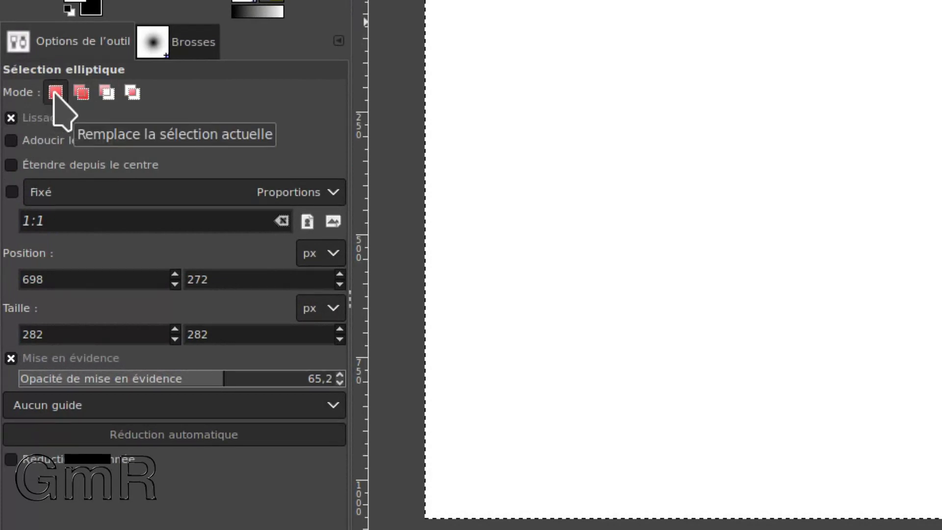
Draw an elliptical selection about 472 × 526 px on the canvas and replace it with a narrower ellipse to its right.
left_click_drag(731, 83, 917, 297)
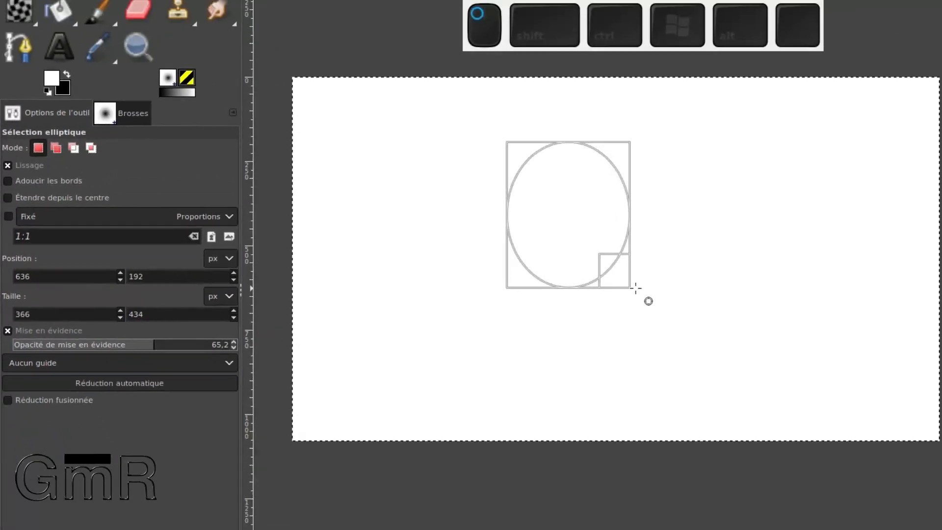
left_click_drag(635, 288, 669, 324)
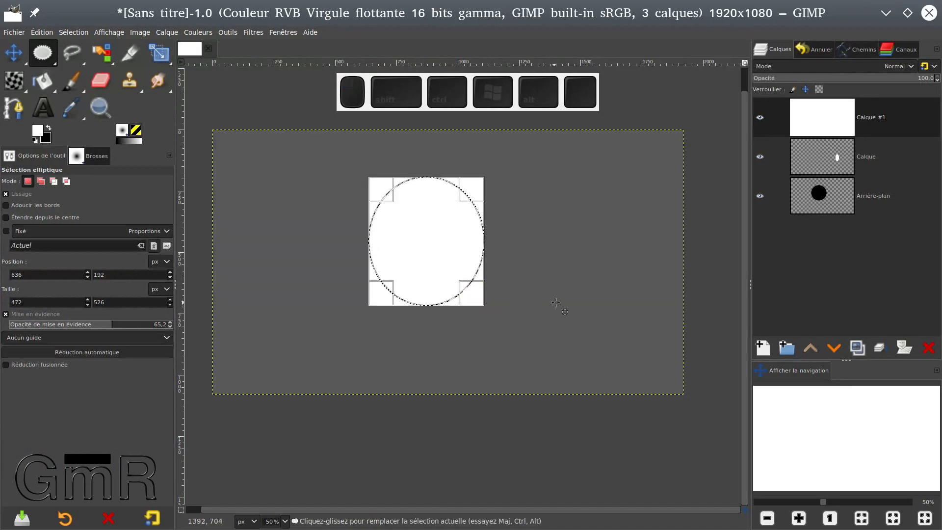
left_click_drag(593, 203, 664, 317)
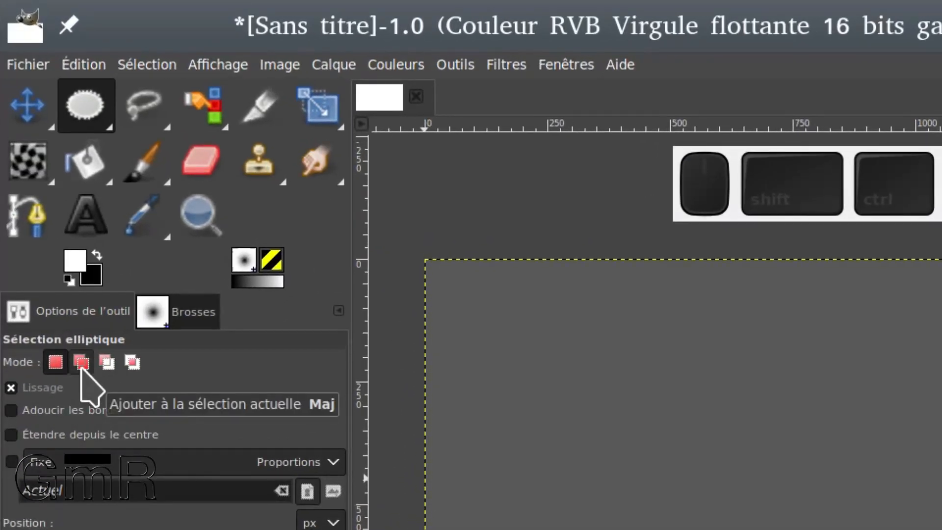
Add another ellipse to the current selection, and subtract an overlapping ellipse from its right side.
left_click(81, 362)
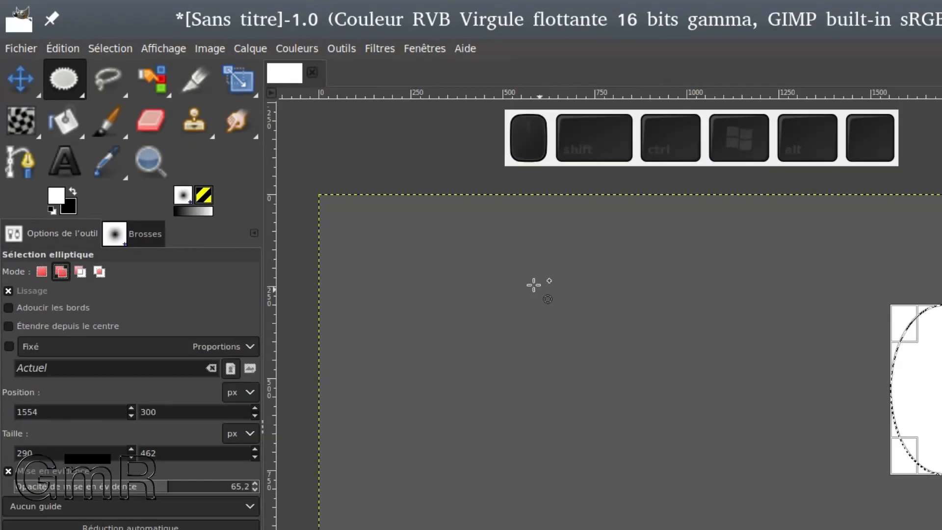
left_click_drag(353, 187, 473, 287)
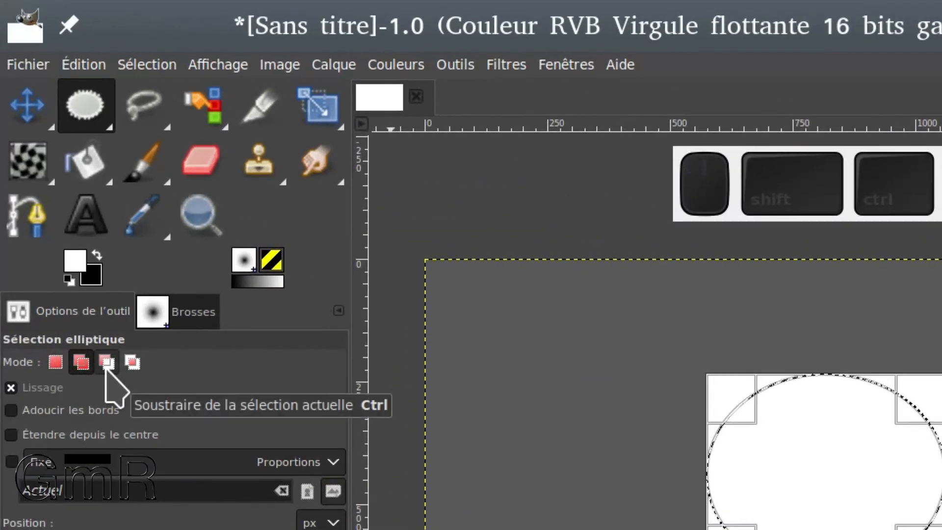
left_click(106, 361)
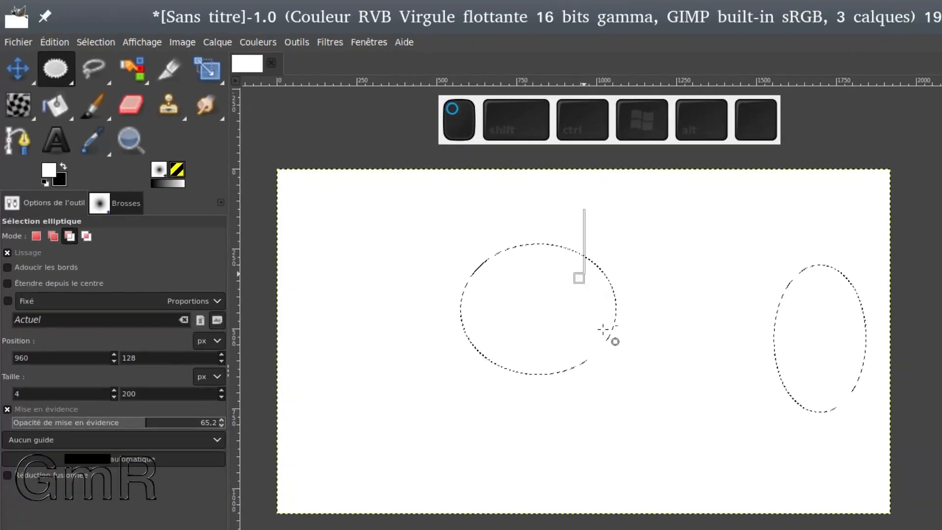
left_click_drag(603, 329, 816, 440)
left_click(534, 265)
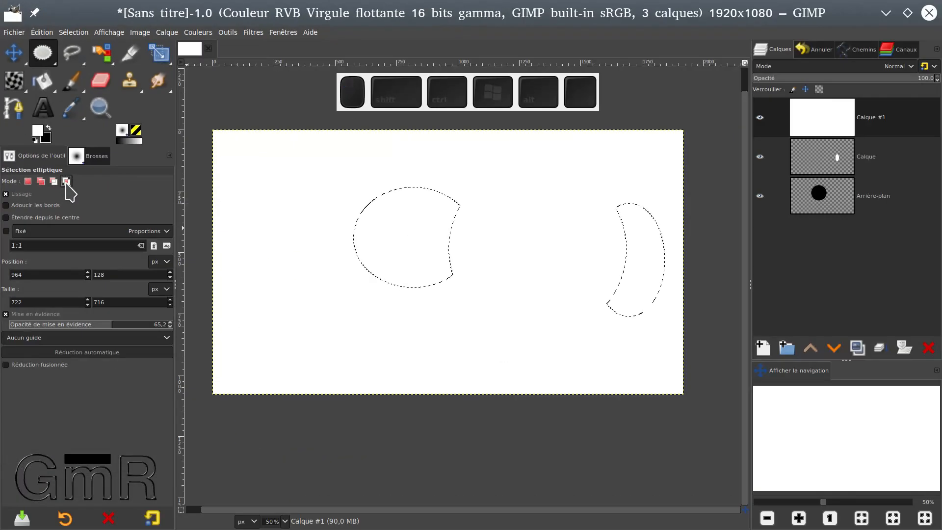
Intersect the current selection with an ellipse about 398 × 262 px overlapping its left side.
left_click_drag(294, 279, 392, 214)
left_click(356, 235)
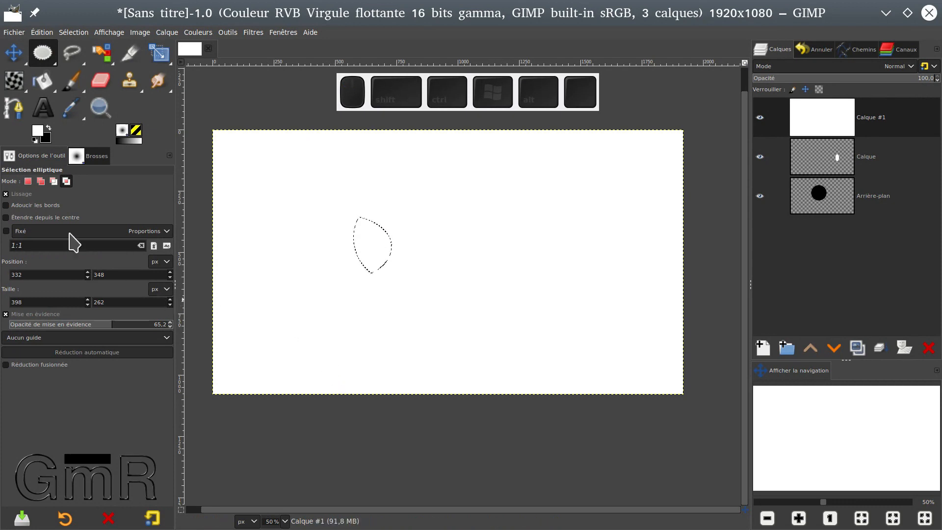
Return to replacing the current selection and draw a new elliptical selection about 674 × 656 px.
left_click(27, 181)
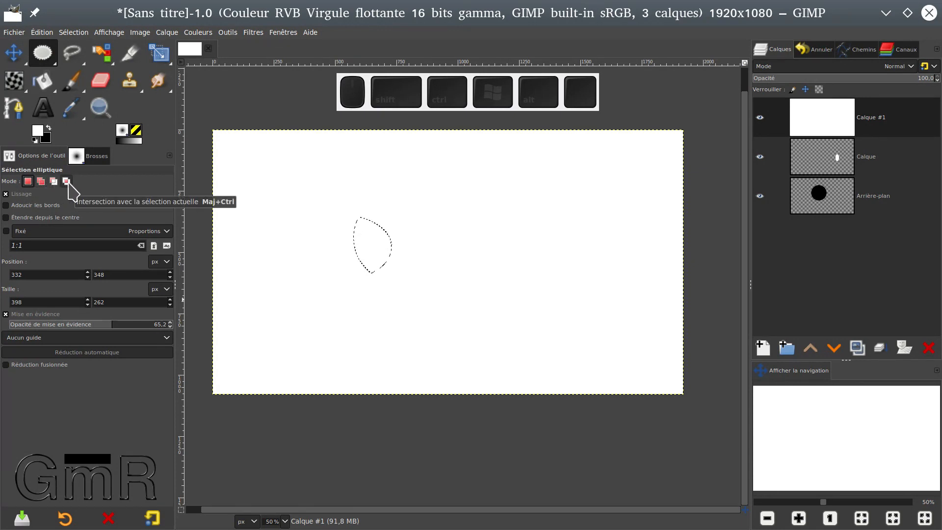
left_click(460, 216)
left_click_drag(355, 185, 521, 345)
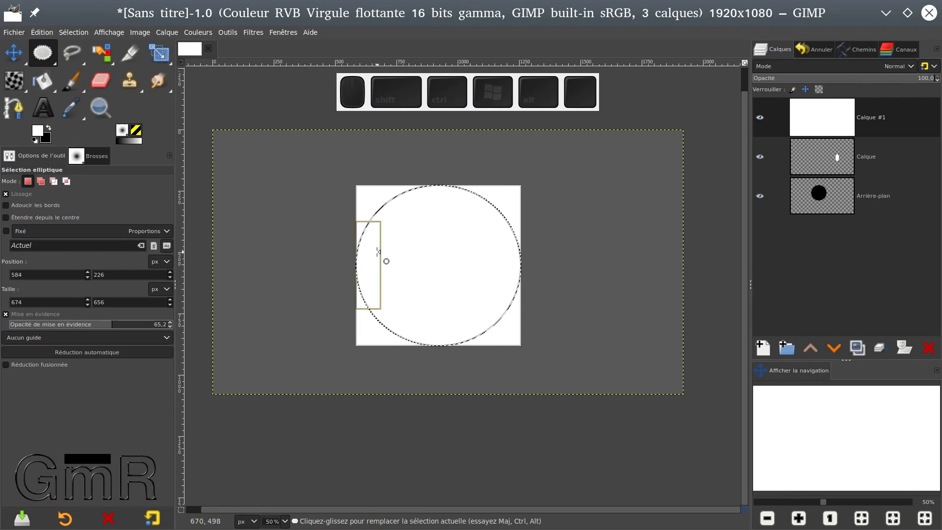
Adjust the ellipse by its edges and corners to about 614 × 606 px and apply the selection.
mouse_move(423, 191)
left_mouse_down()
mouse_move(420, 225)
mouse_move(422, 182)
mouse_move(423, 191)
left_mouse_up()
mouse_move(372, 248)
left_mouse_down()
mouse_move(320, 254)
mouse_move(375, 254)
left_mouse_up()
mouse_move(510, 199)
left_mouse_down()
mouse_move(542, 168)
mouse_move(518, 201)
left_mouse_up()
left_click_drag(534, 287, 451, 201)
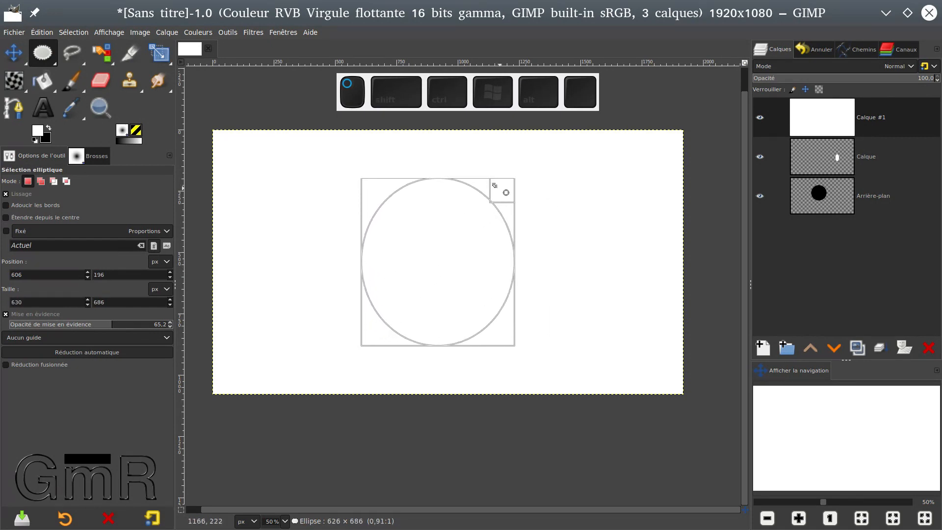
left_click_drag(493, 205, 493, 204)
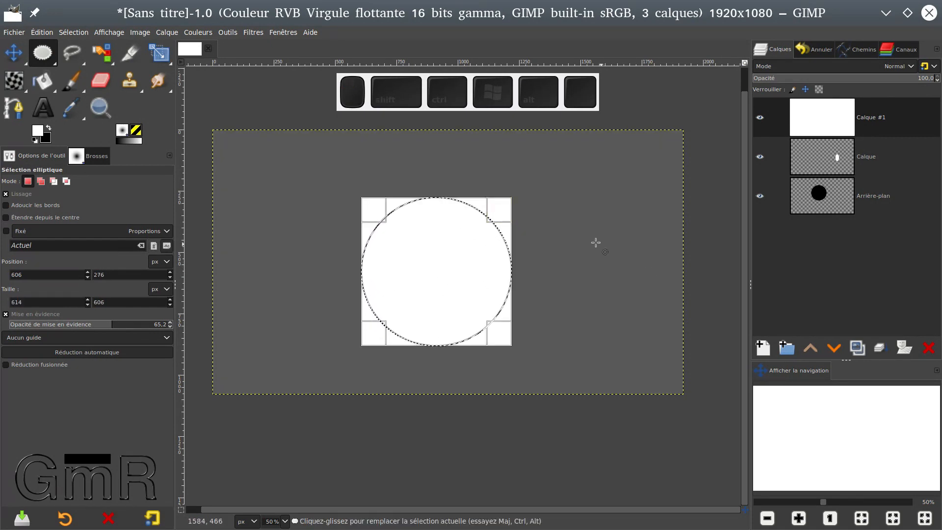
left_click(416, 245)
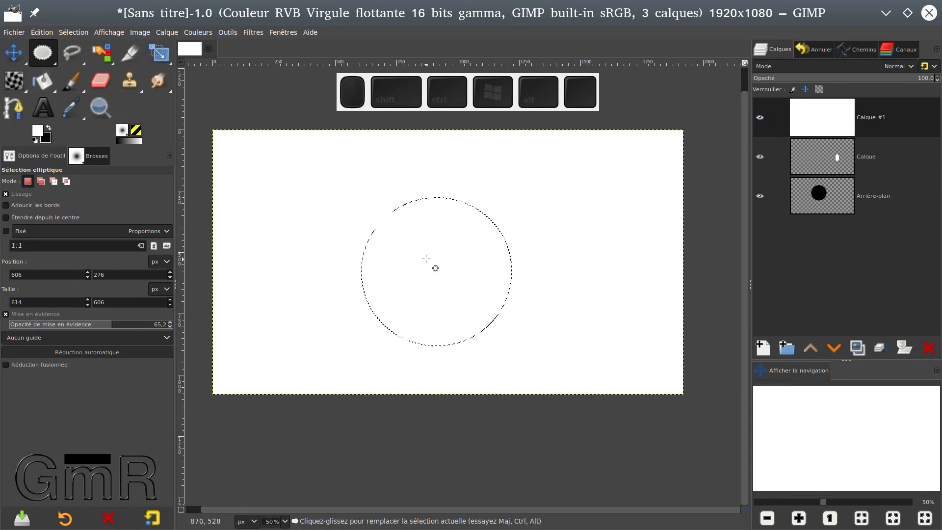
Reopen the elliptical selection, stretch it upward to a height of about 738 px, and apply it.
left_click(425, 255)
left_click_drag(419, 203, 430, 166)
left_click(446, 246)
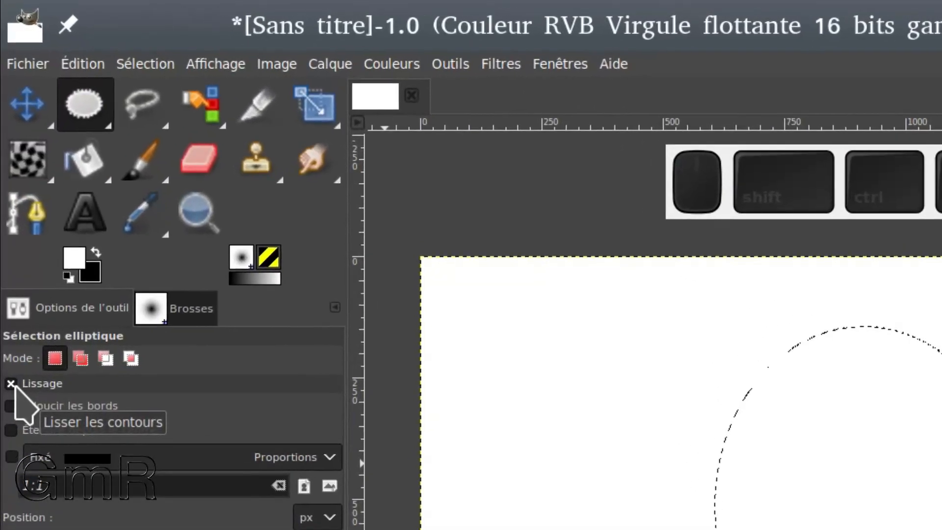
Toggle the Lissage option and draw a tiny elliptical selection about 5 × 4 px to compare the edges at pixel level.
left_click(10, 330)
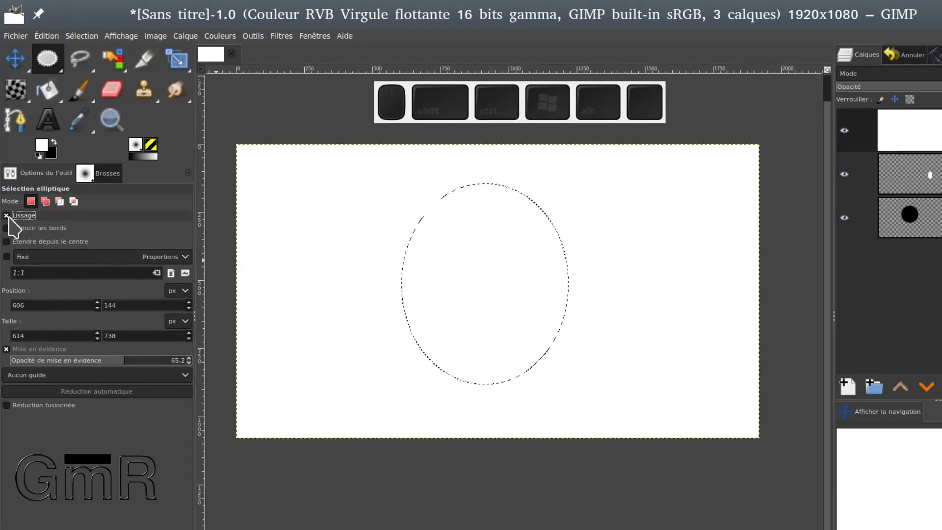
scroll(829, 456, "up", 5)
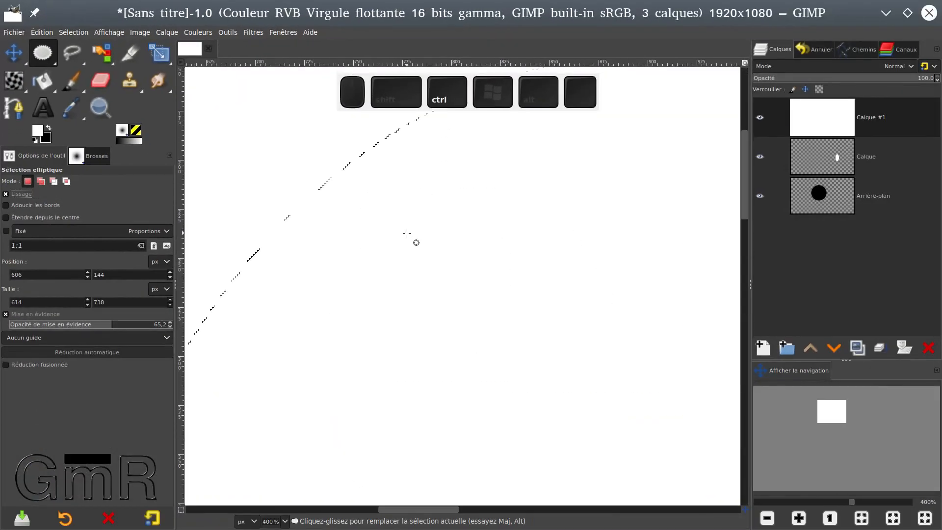
scroll(407, 234, "up", 8)
scroll(329, 220, "up", 1)
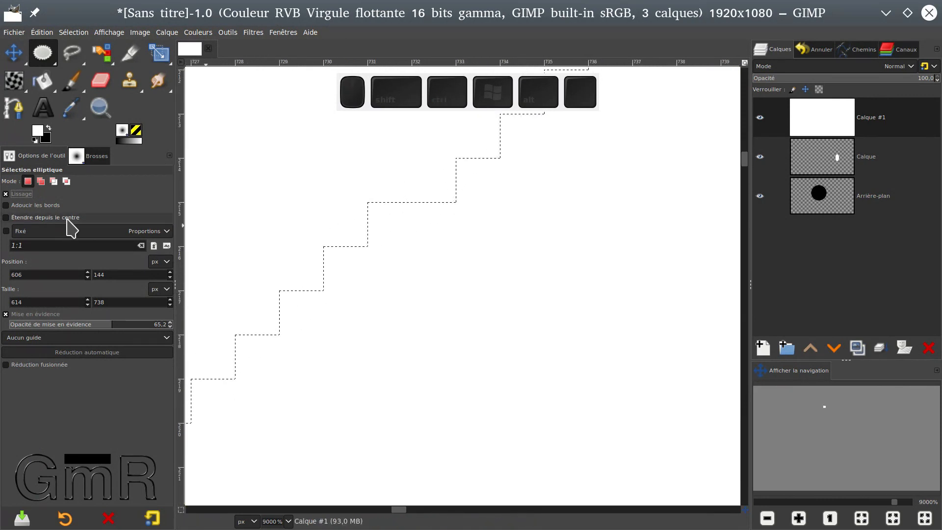
left_click_drag(319, 230, 541, 385)
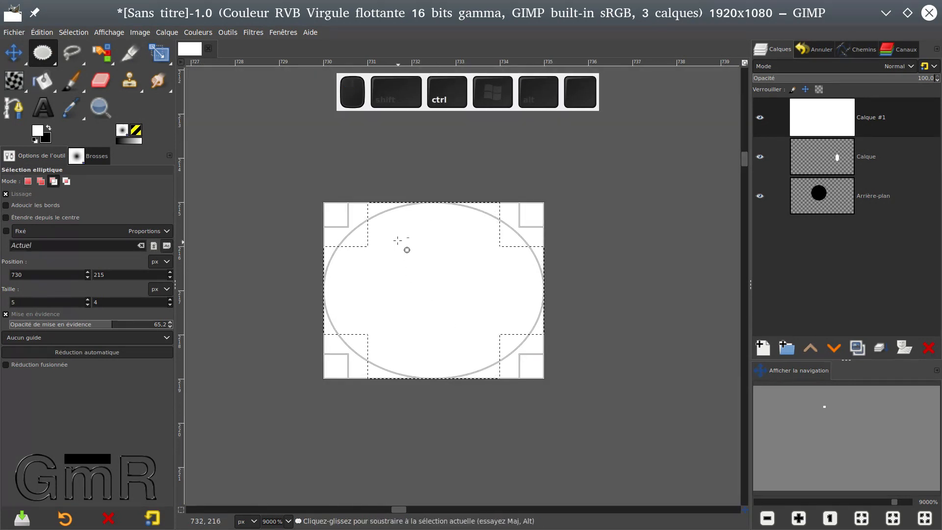
scroll(404, 270, "up", 3)
scroll(392, 249, "down", 2)
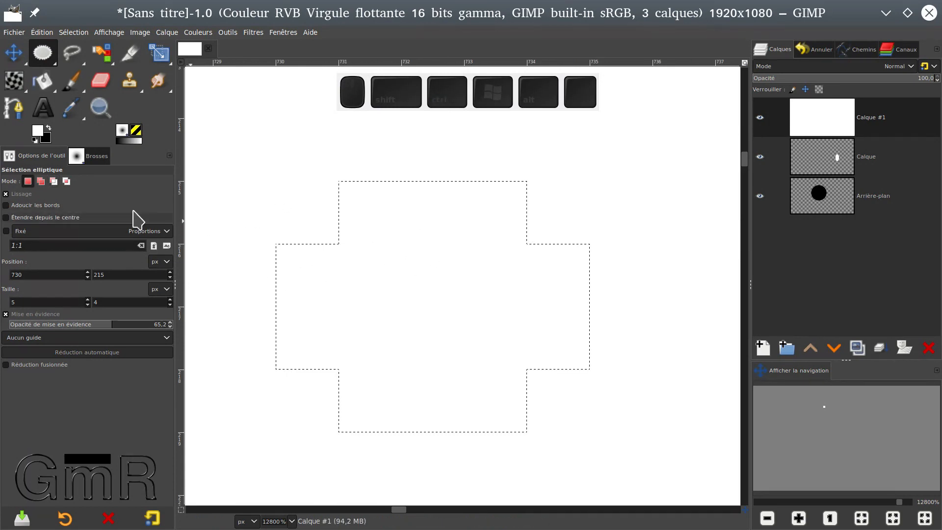
Toggle the Lissage option again and draw an elliptical selection about 168 × 152 px.
left_click(6, 194)
left_click_drag(417, 235, 645, 413)
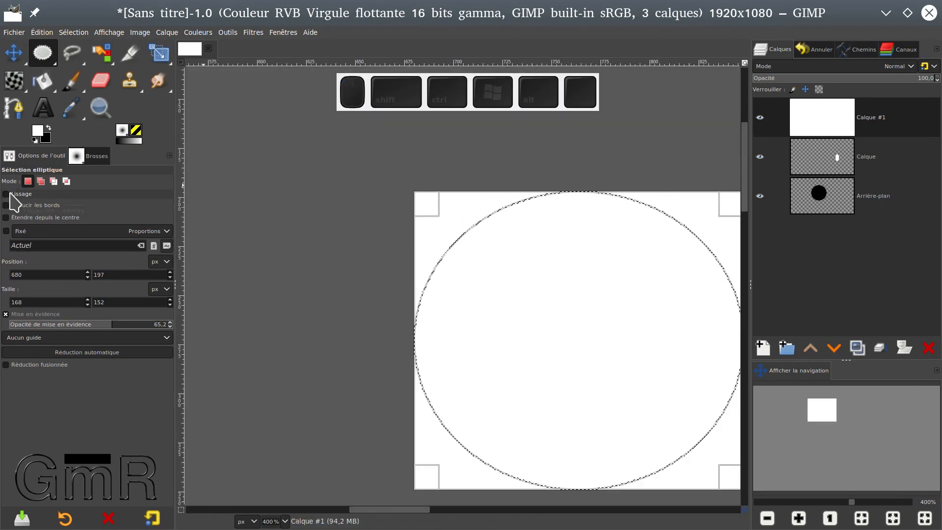
left_click(10, 195)
scroll(540, 273, "up", 4, "ctrl")
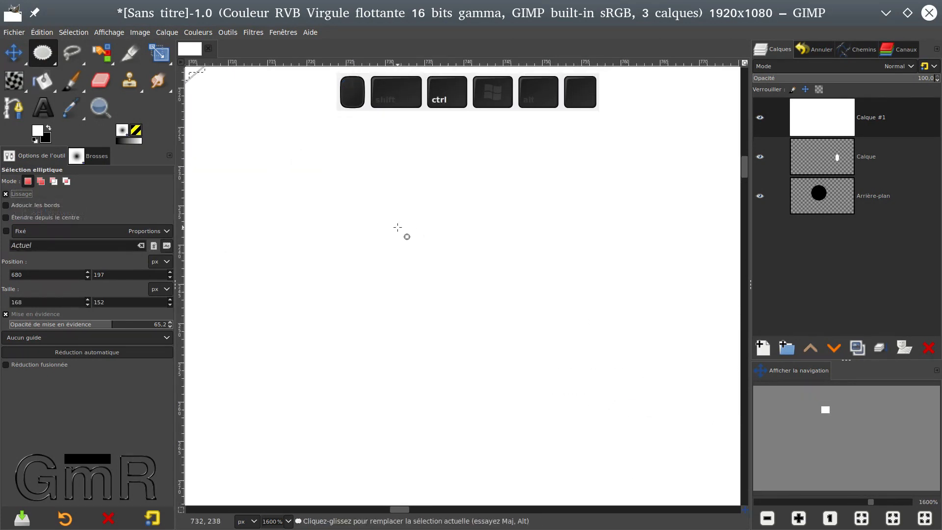
scroll(397, 227, "down", 3, "ctrl")
Add a slightly overlapping ellipse about 194 × 191 px to the selection's right side and inspect where the two shapes meet.
left_click(40, 181)
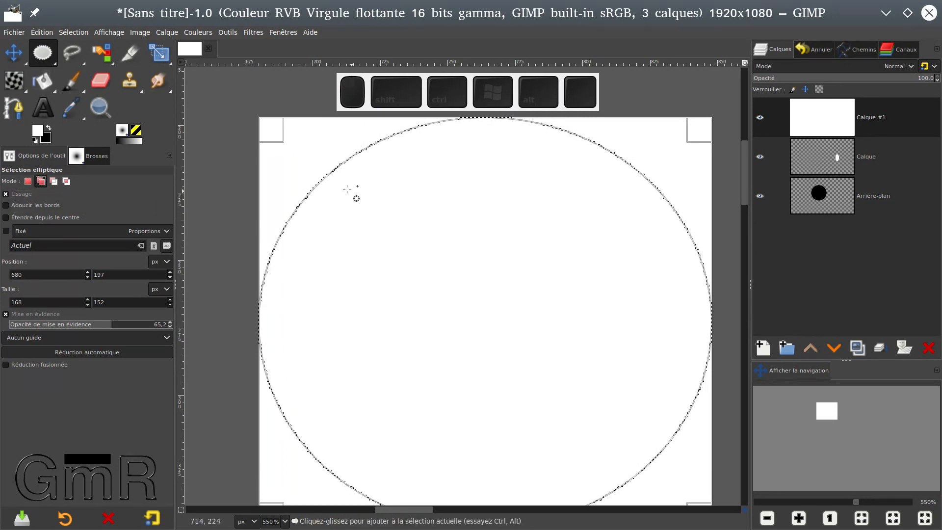
scroll(351, 189, "down", 3, "ctrl")
left_click_drag(483, 251, 671, 436)
left_click(607, 400)
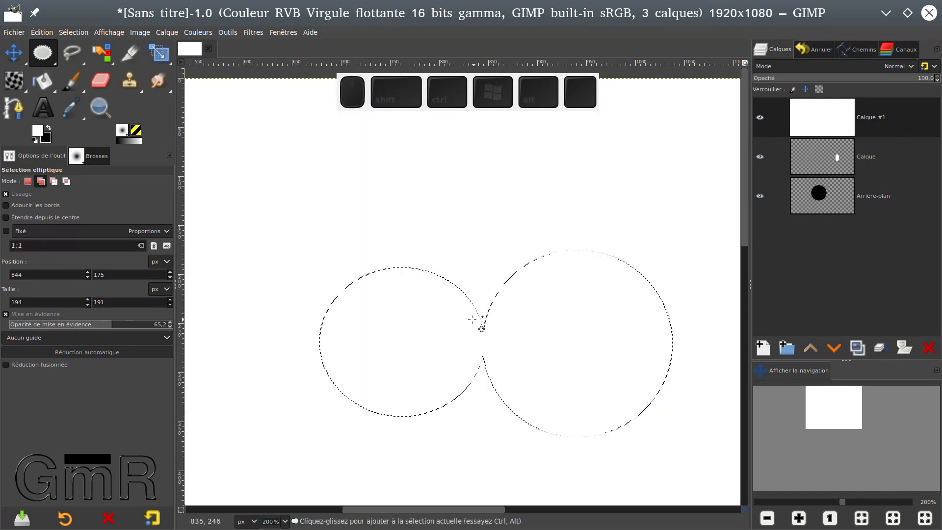
scroll(484, 328, "up", 7, "ctrl")
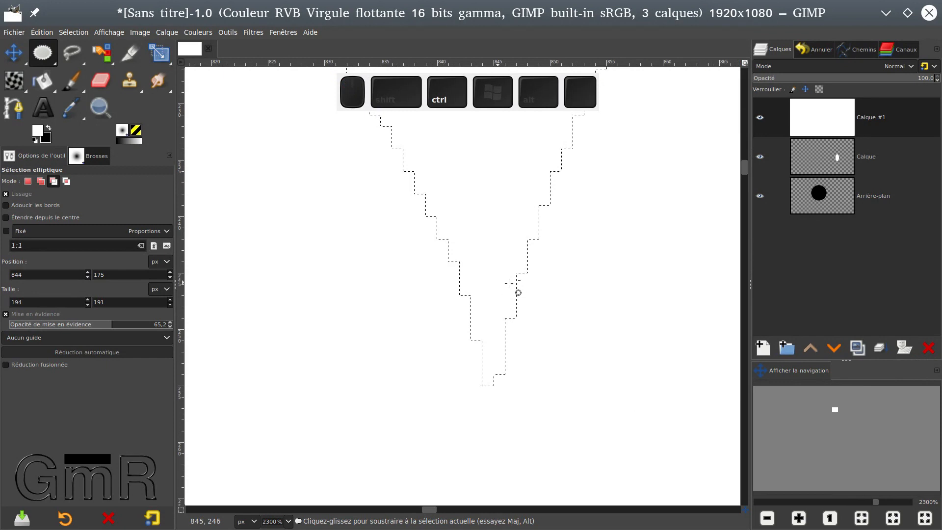
scroll(529, 235, "up", 2)
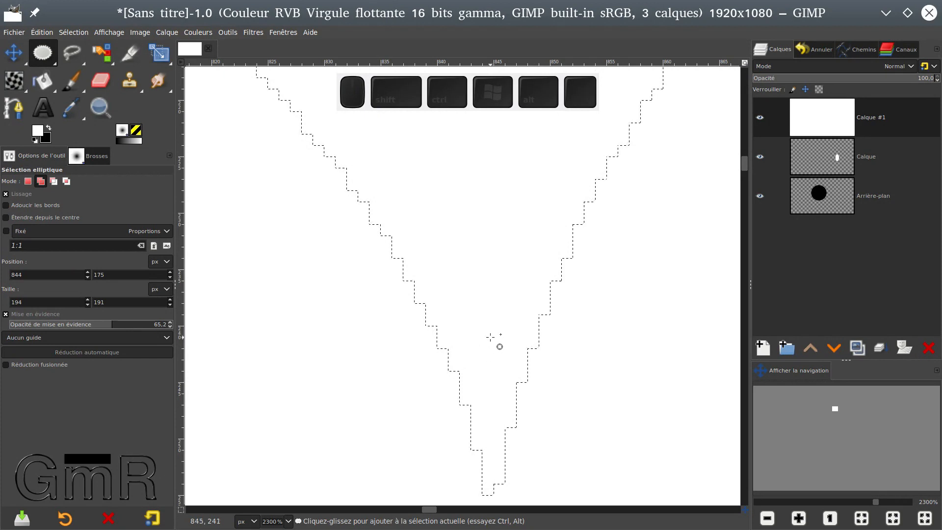
scroll(498, 338, "down", 8)
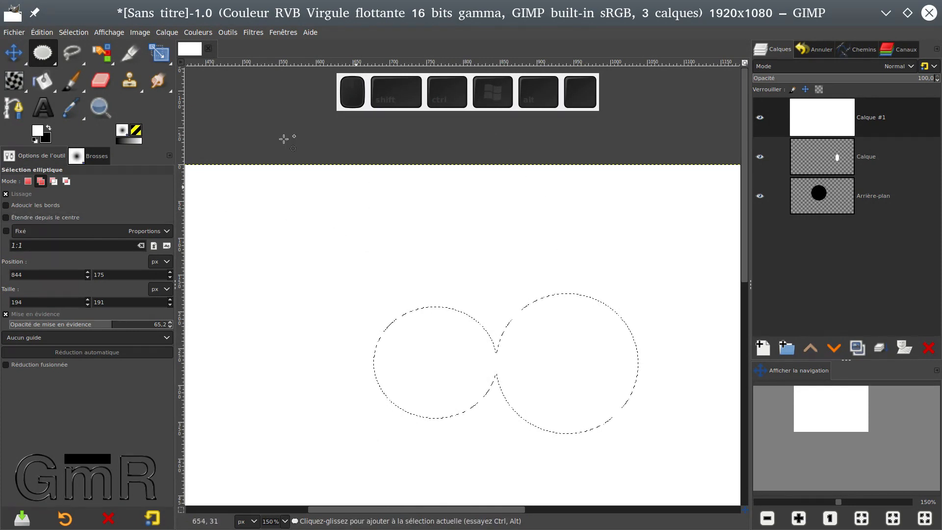
Set the selection mode back to replacing the current selection and clear the combined selection.
left_click(228, 130)
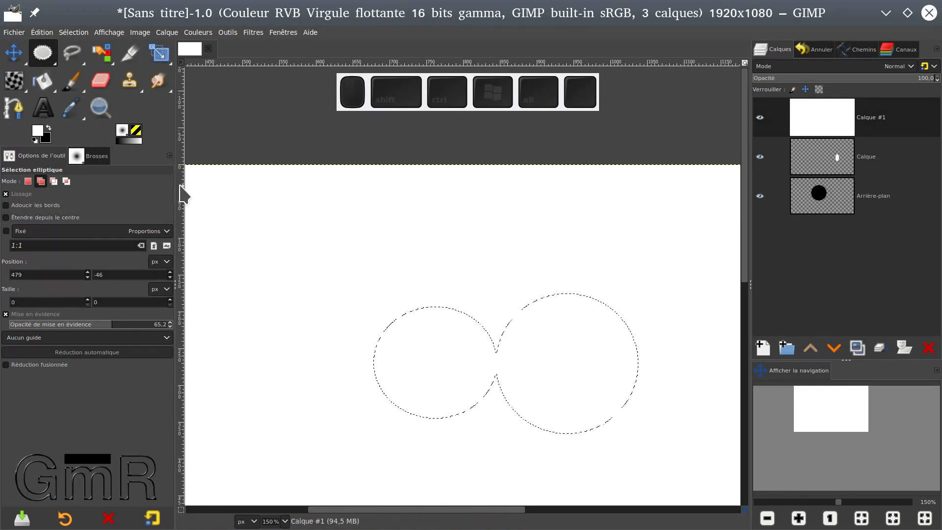
left_click(28, 181)
left_click(223, 100)
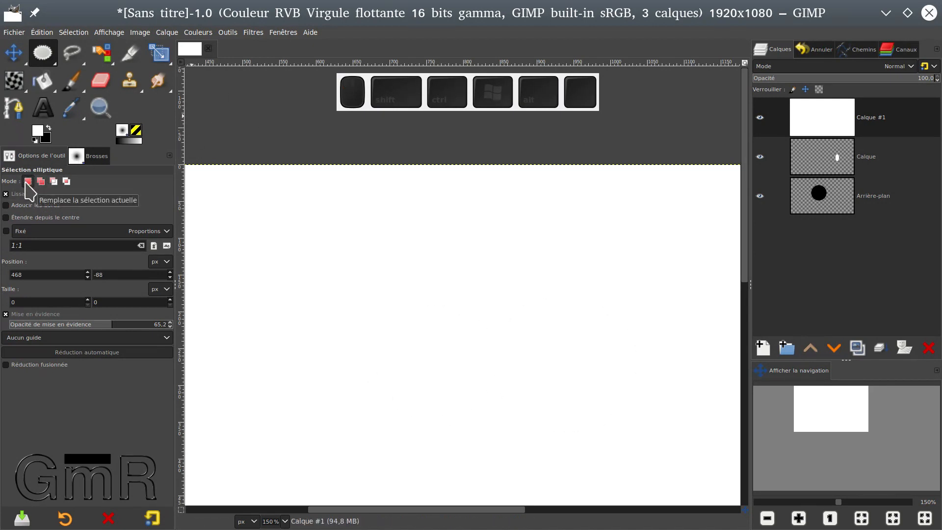
left_click(222, 143)
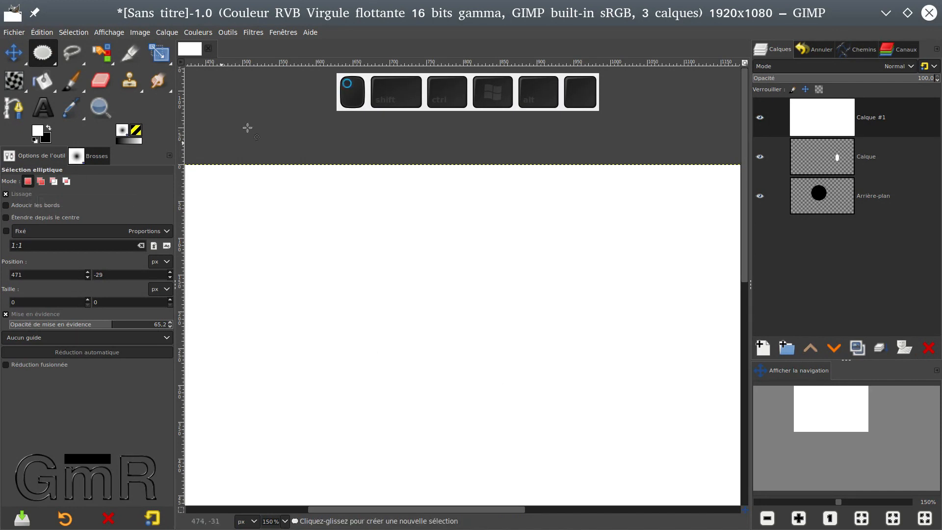
Place a vertical guide at about 797 px and a horizontal guide at about 234 px on the white layer.
left_click(74, 33)
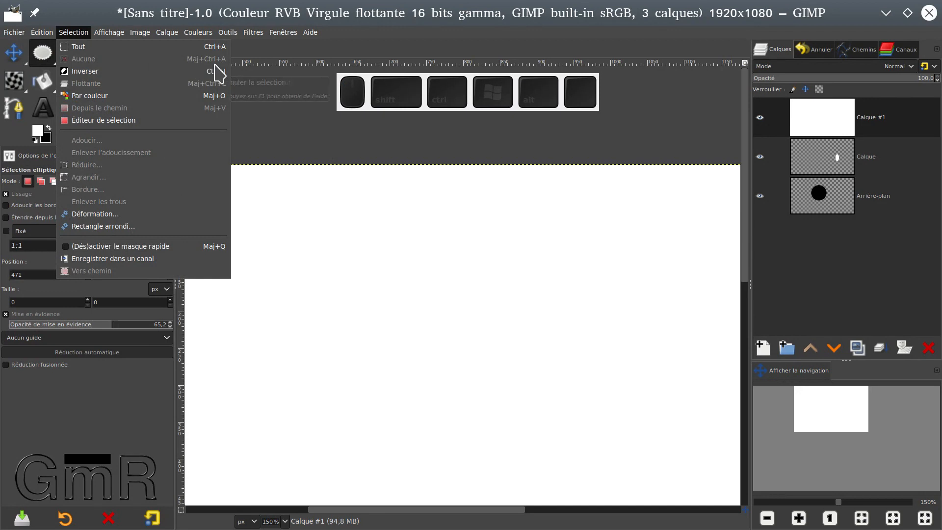
left_click(288, 123)
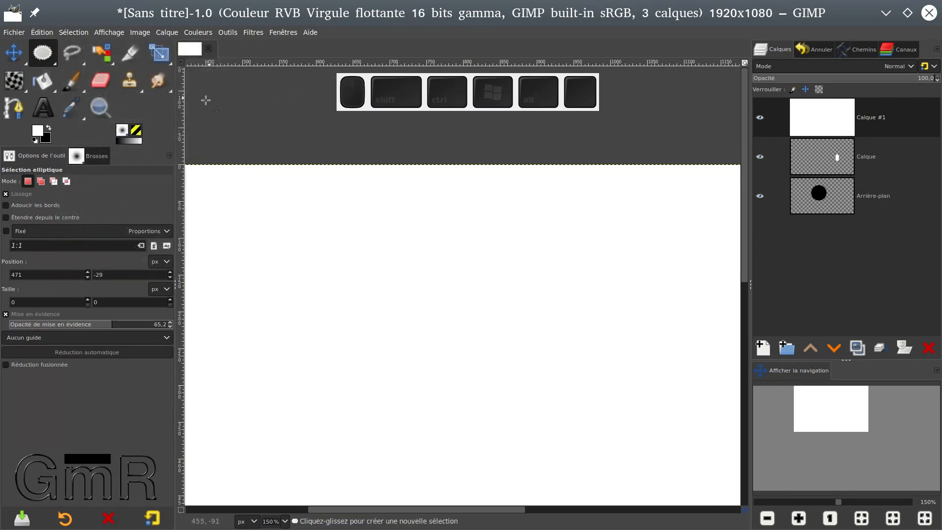
left_click_drag(181, 135, 459, 181)
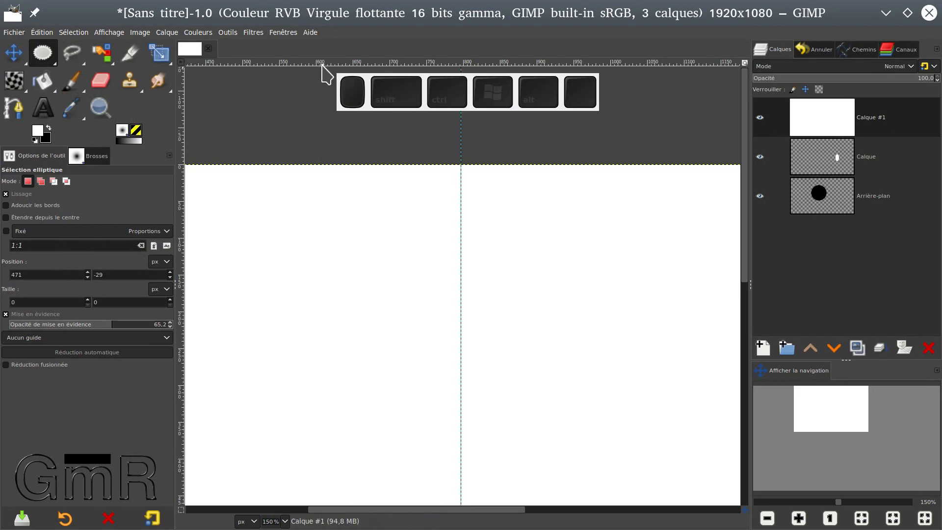
left_click_drag(343, 64, 352, 337)
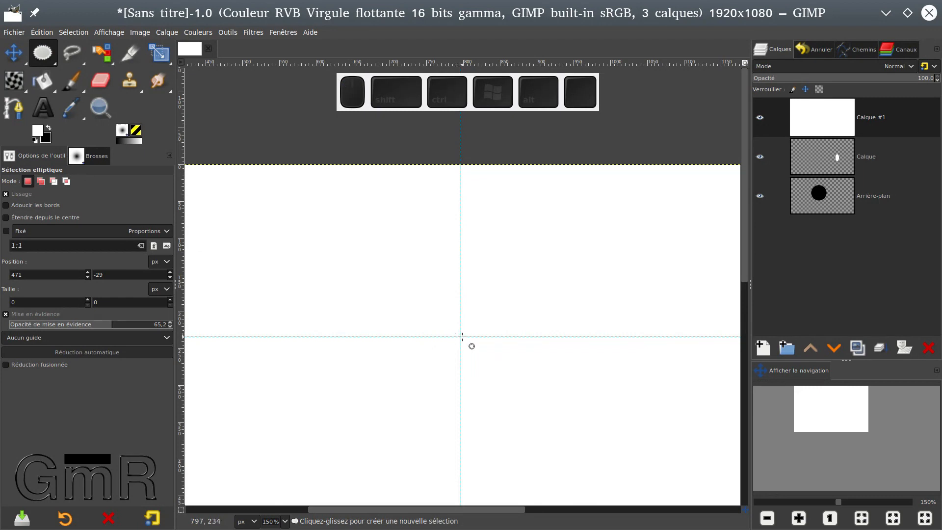
Draw a perfect circular selection about 191 × 191 px from the guide intersection, and clear it.
left_click_drag(460, 336, 601, 206)
key("shift")
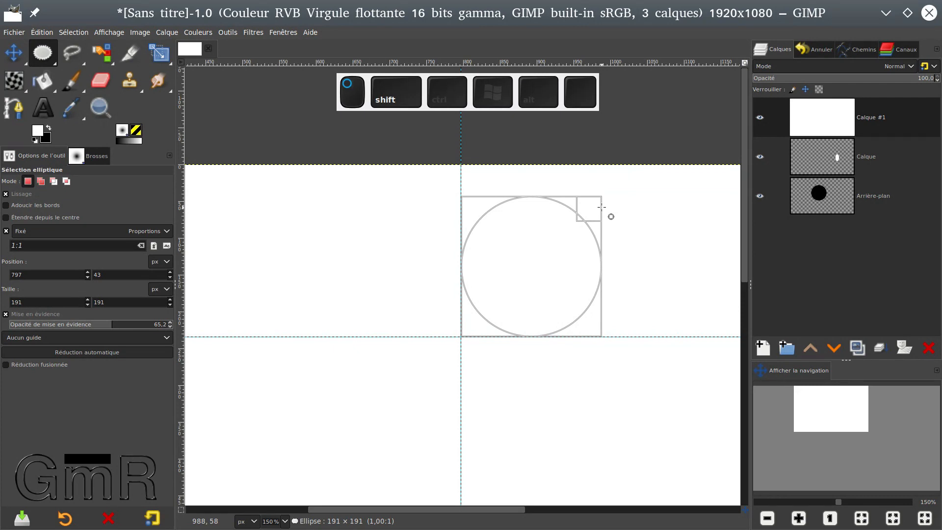
left_click_drag(601, 207, 602, 207)
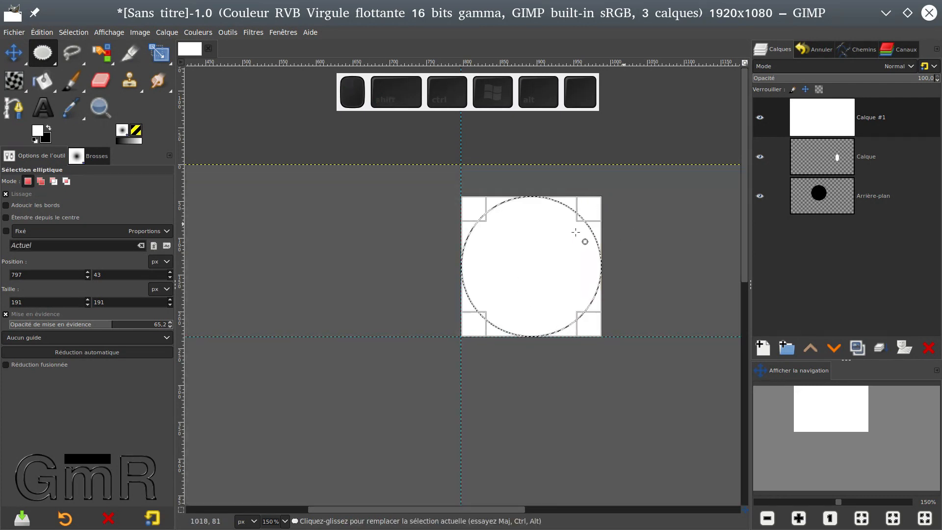
left_click(538, 249)
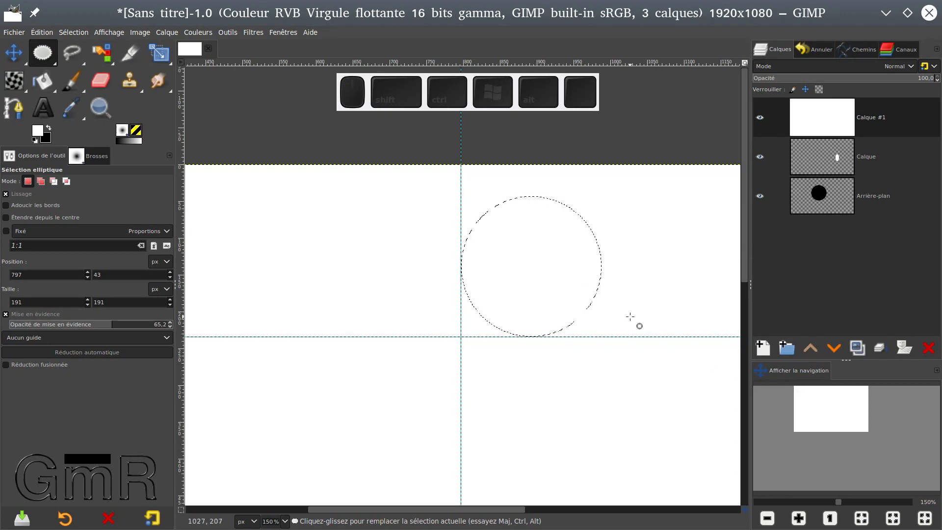
left_click(256, 111)
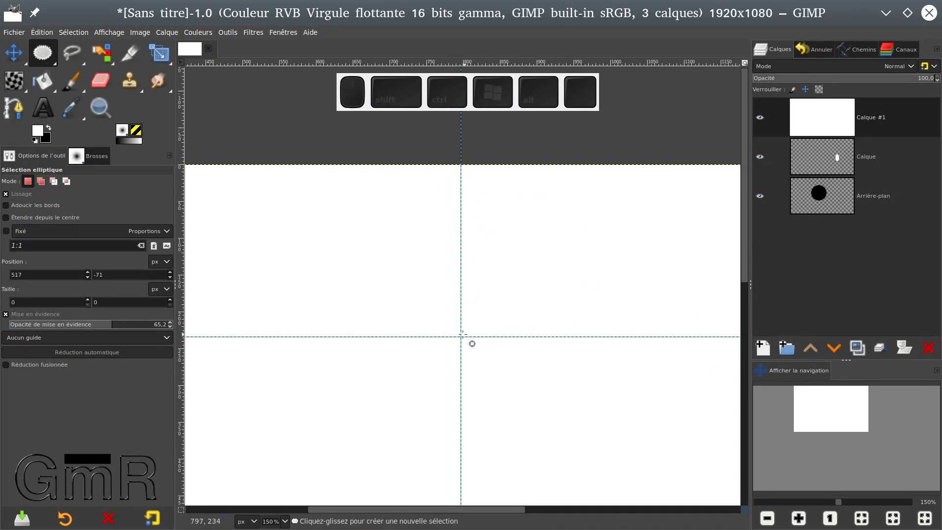
Draw an elliptical selection expanding from its centre at the guide intersection, about 168 × 234 px.
left_click_drag(461, 336, 509, 267)
key("ctrl")
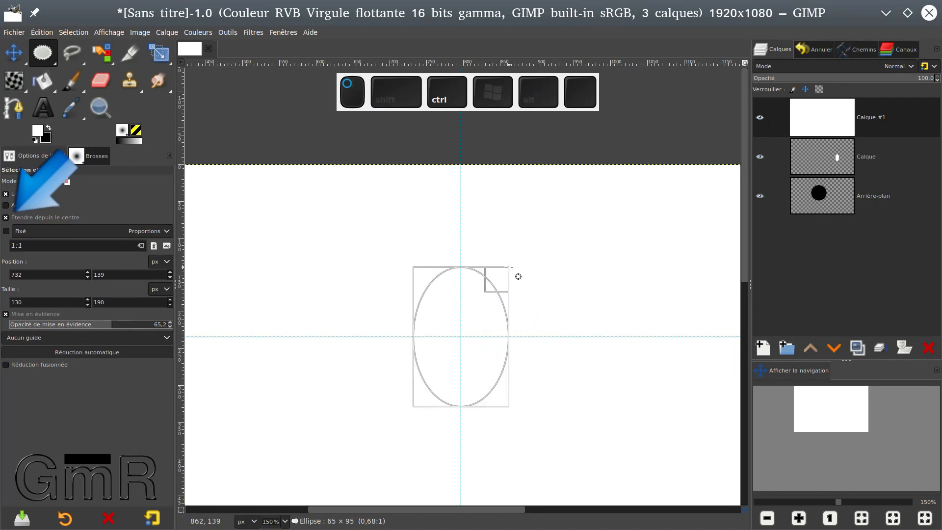
key("ctrl")
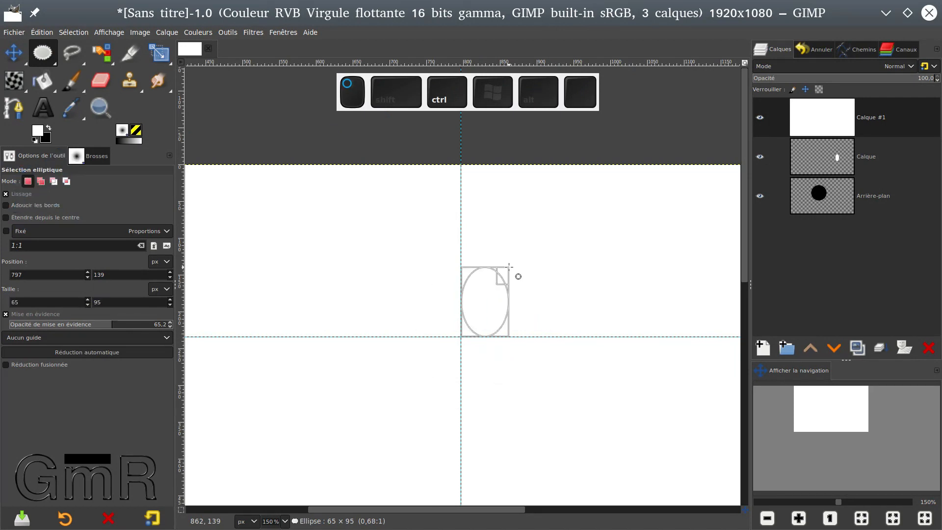
key("ctrl")
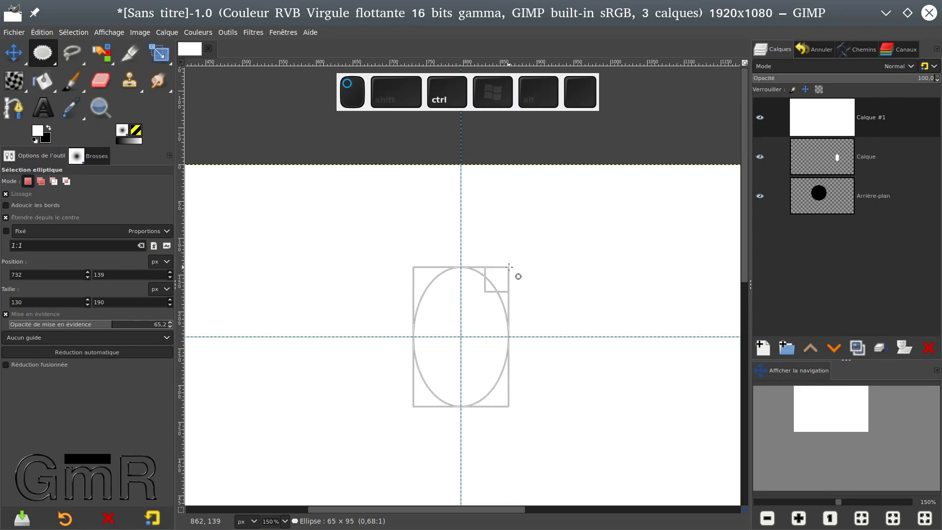
left_click_drag(508, 267, 523, 251)
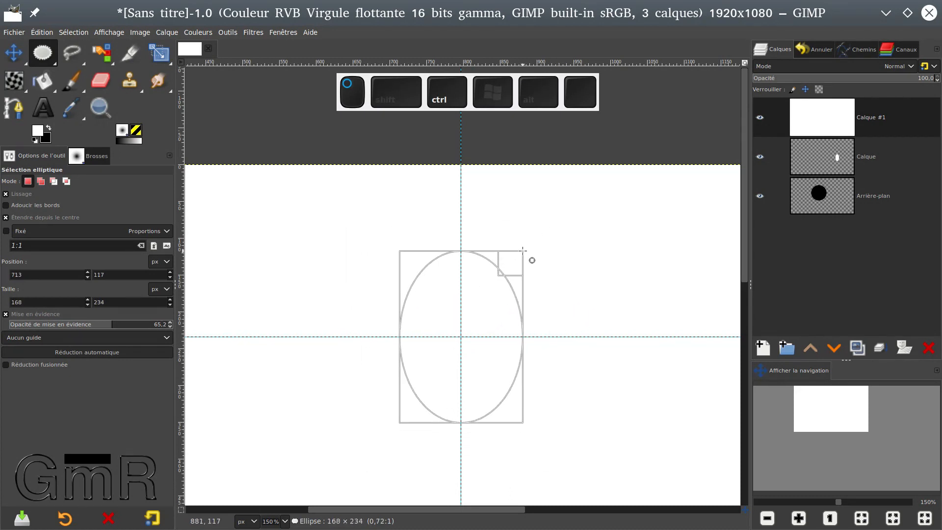
Constrain the centred ellipse to a perfect circle and finish it at about 262 × 262 px.
key("shift")
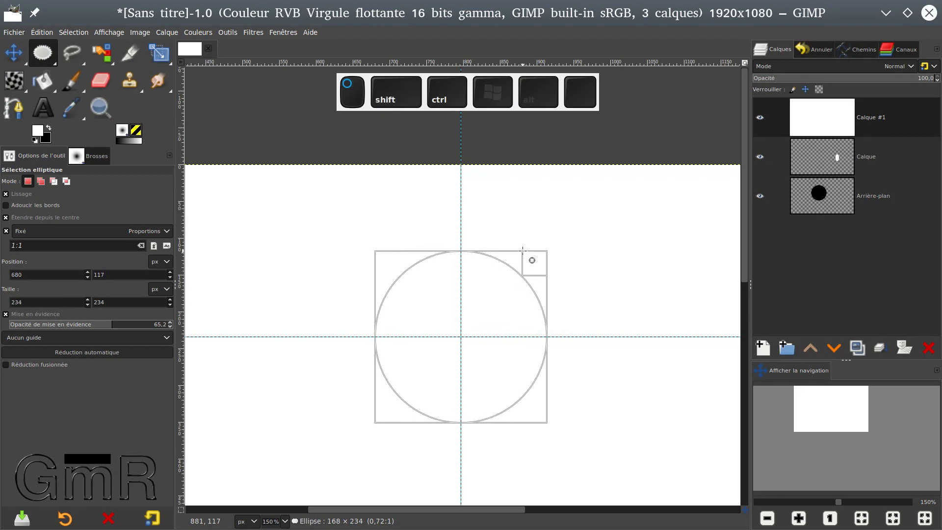
left_click_drag(523, 250, 523, 249)
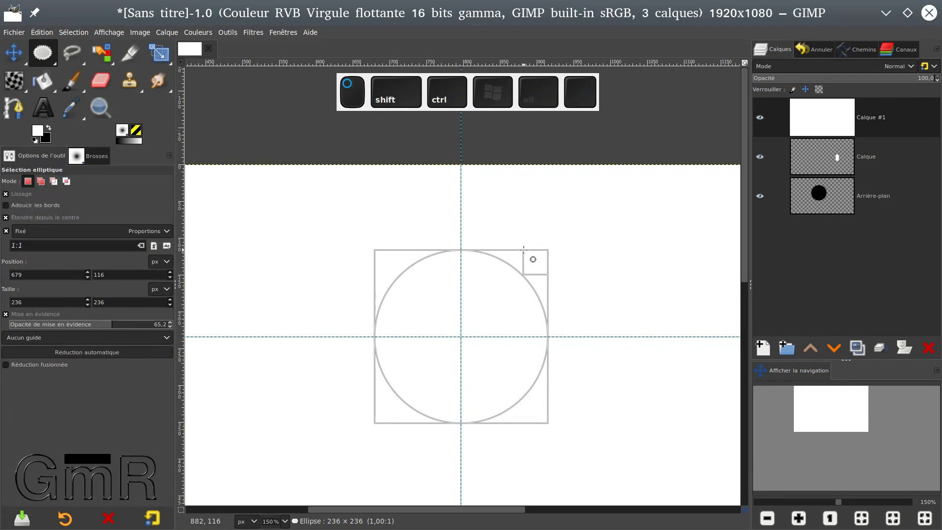
mouse_move(523, 249)
left_mouse_down()
mouse_move(559, 215)
mouse_move(523, 273)
mouse_move(539, 247)
left_mouse_up()
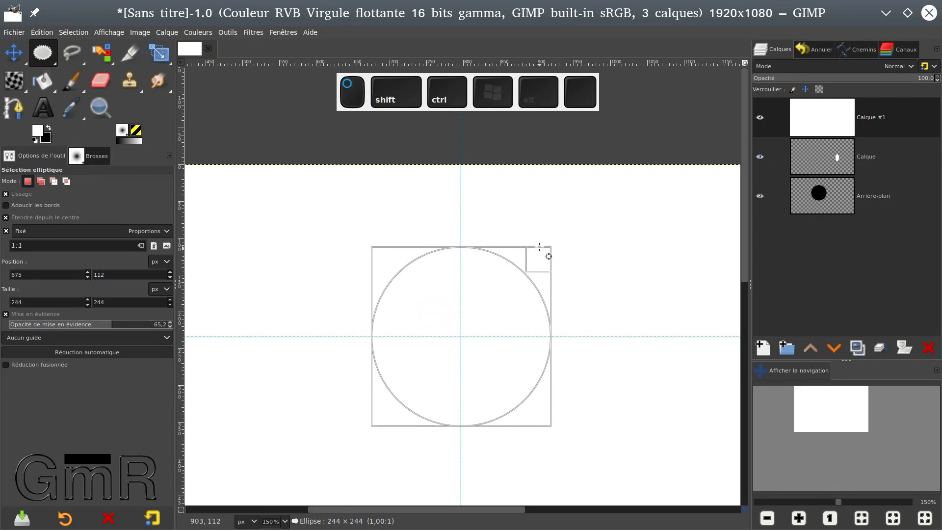
left_click_drag(539, 247, 556, 241)
left_click(507, 276)
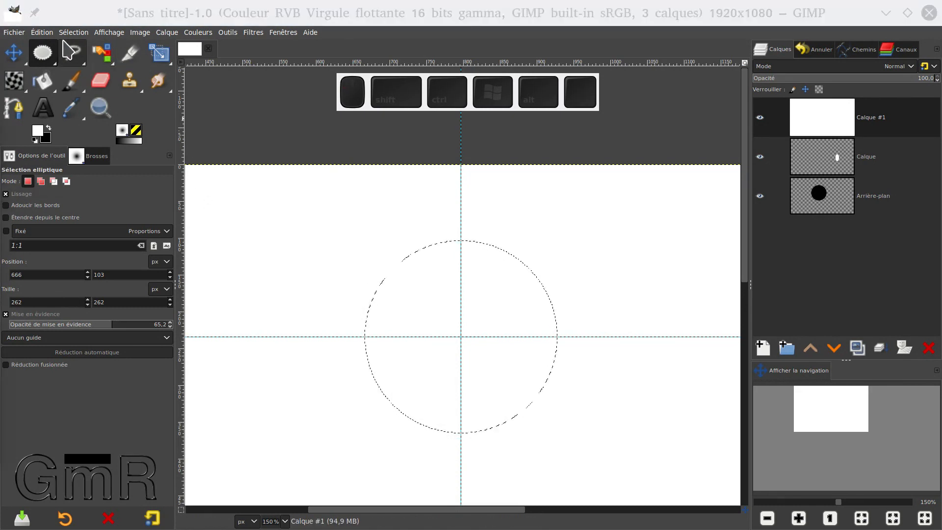
Start stroking the circular selection (Tracer la sélection) with the line width set to 5 px.
left_click(47, 34)
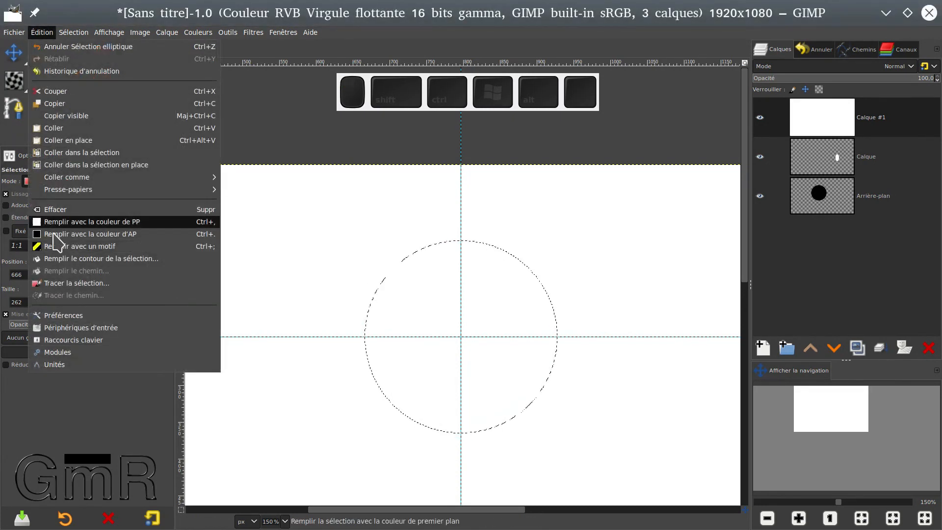
left_click(77, 283)
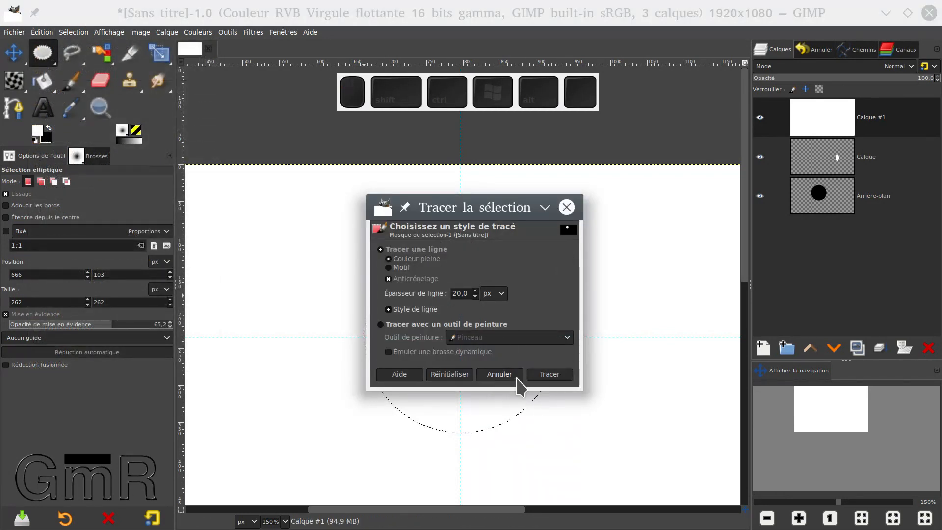
left_click_drag(462, 294, 443, 294)
type("50")
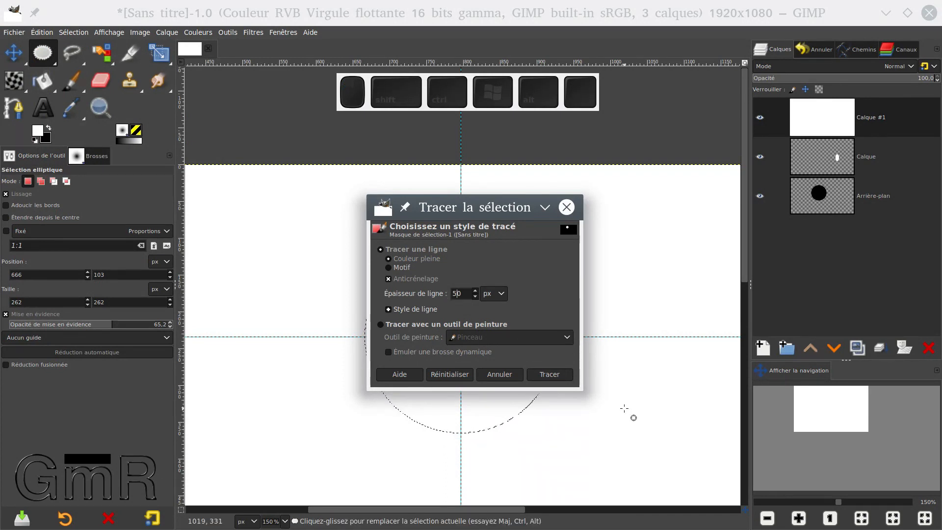
key("Delete")
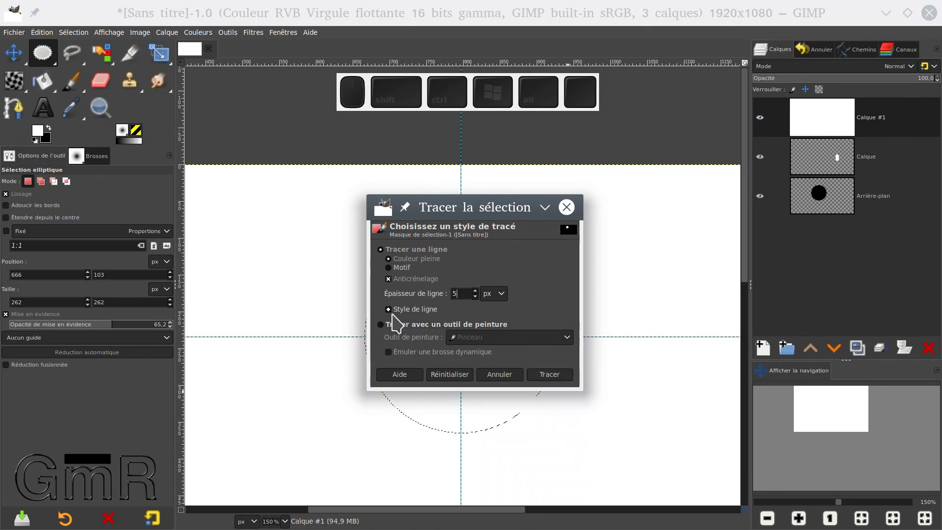
Choose the solid-line dash preset in the line style options and apply the stroke to the selection.
left_click(389, 309)
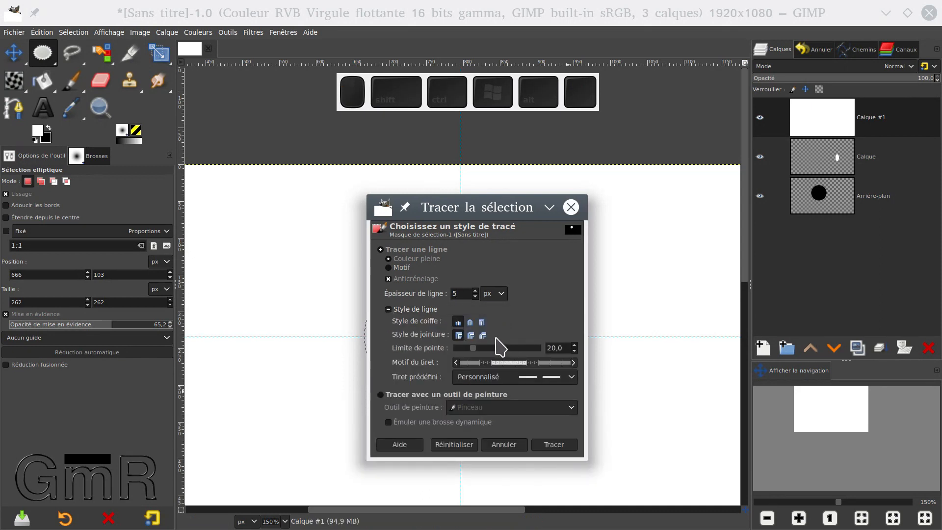
left_click(572, 362)
left_click(572, 377)
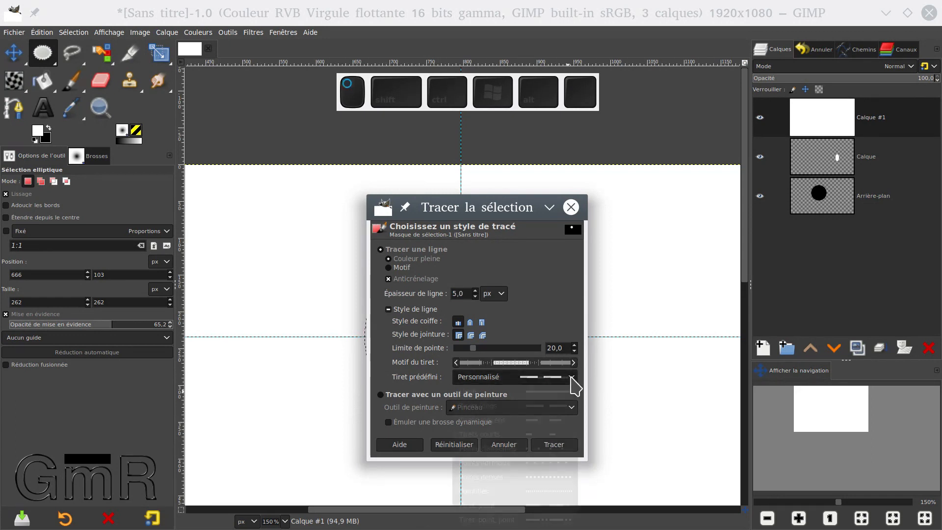
left_click(568, 392)
left_click(559, 445)
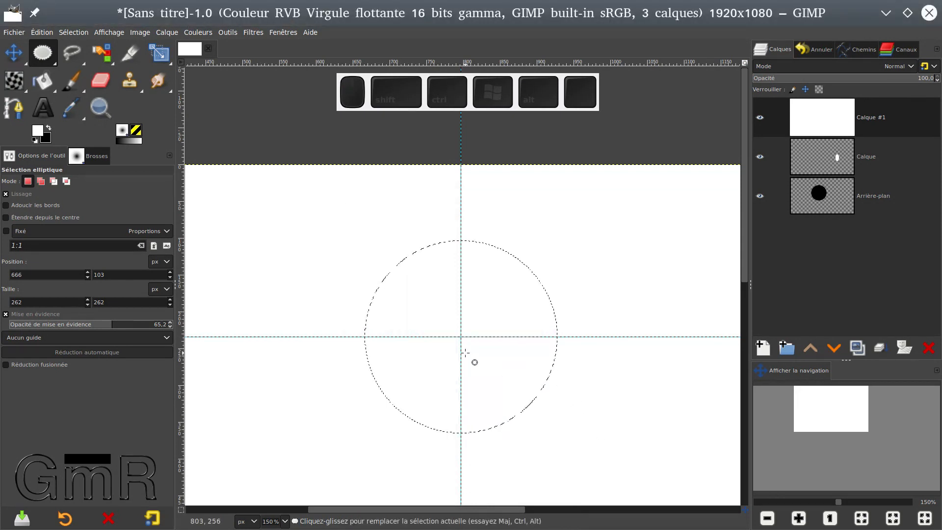
Clear the selection to check the stroked outline, and undo the deselection.
scroll(455, 264, "up", 2, "ctrl")
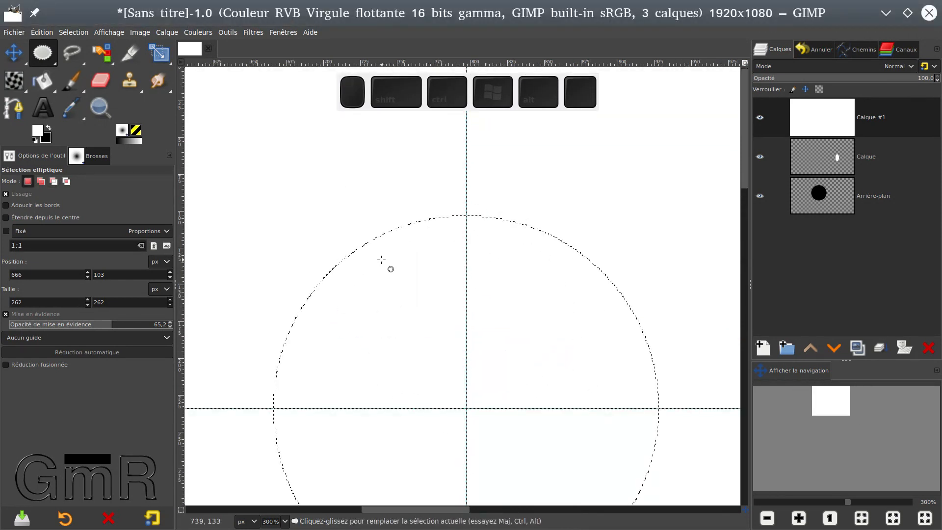
key("shift")
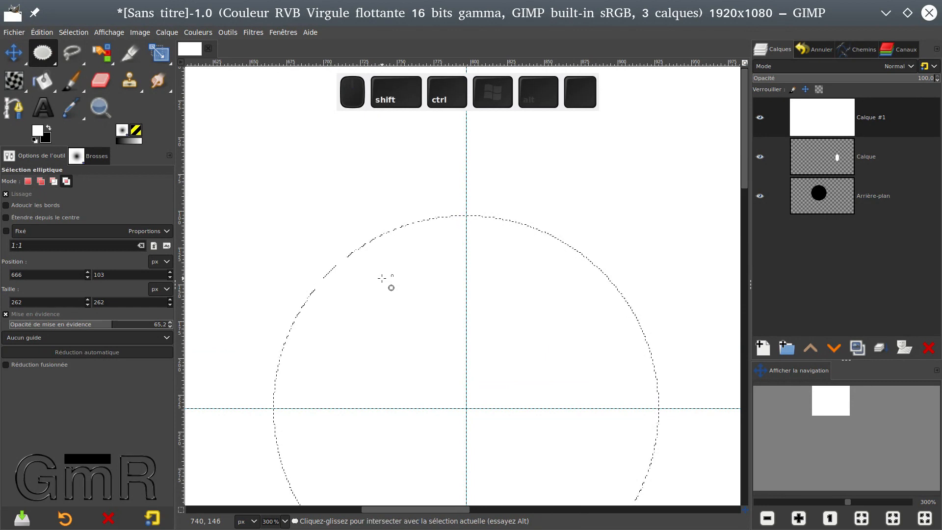
key("ctrl+shift+a")
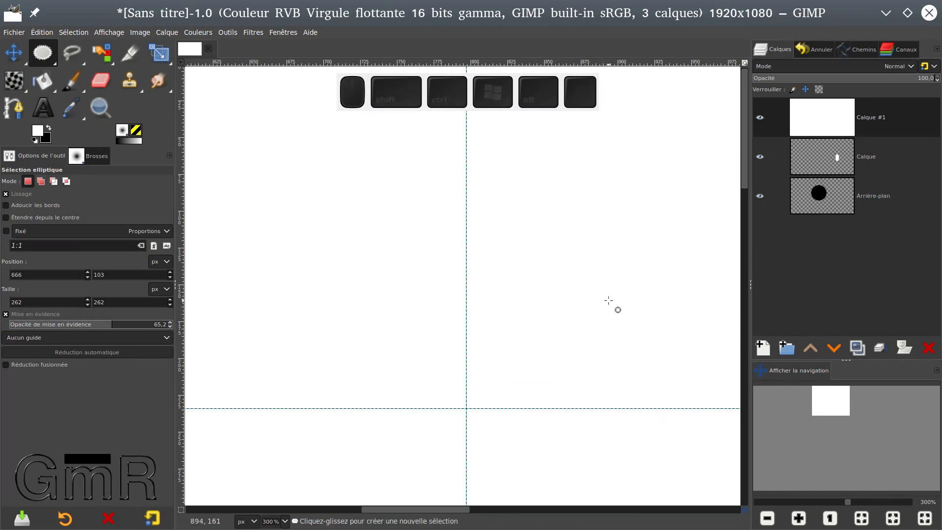
key("ctrl")
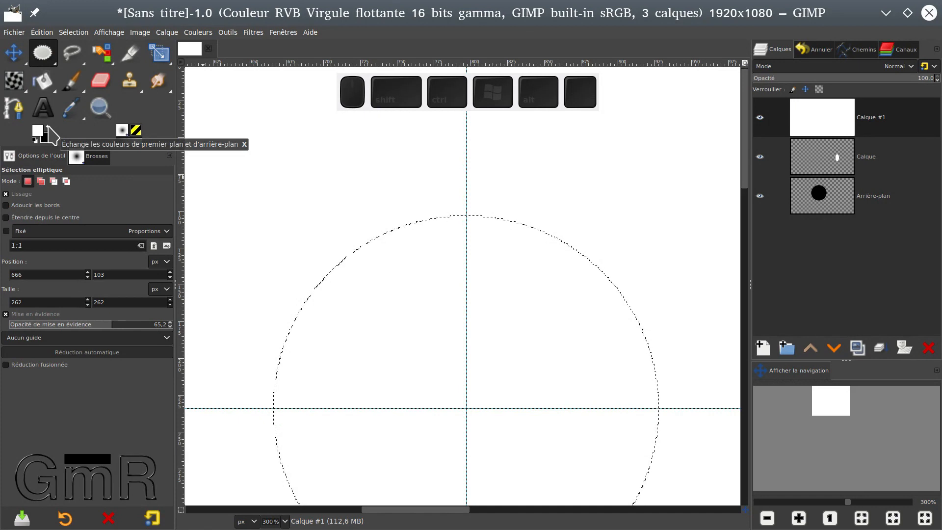
Stroke the circular selection with a 5 px line in black by swapping the foreground and background colours, and clear the selection.
key("x")
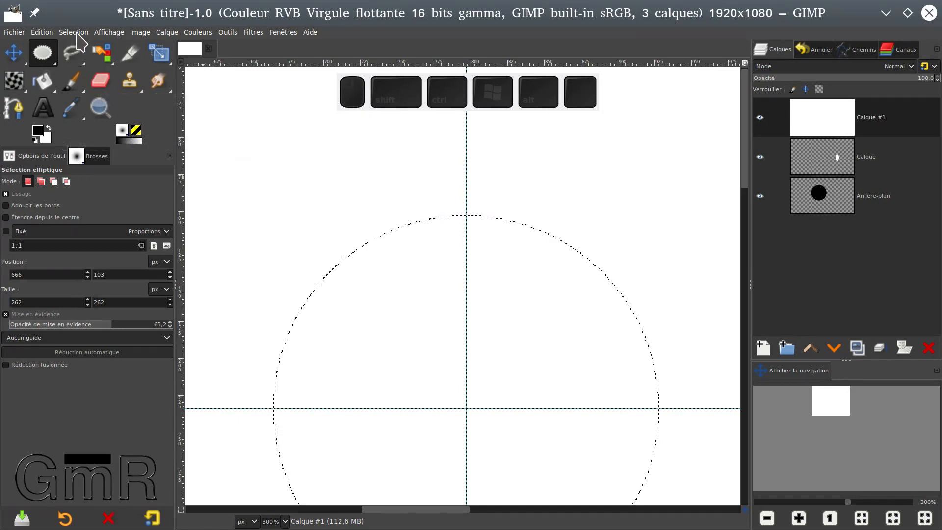
left_click(43, 34)
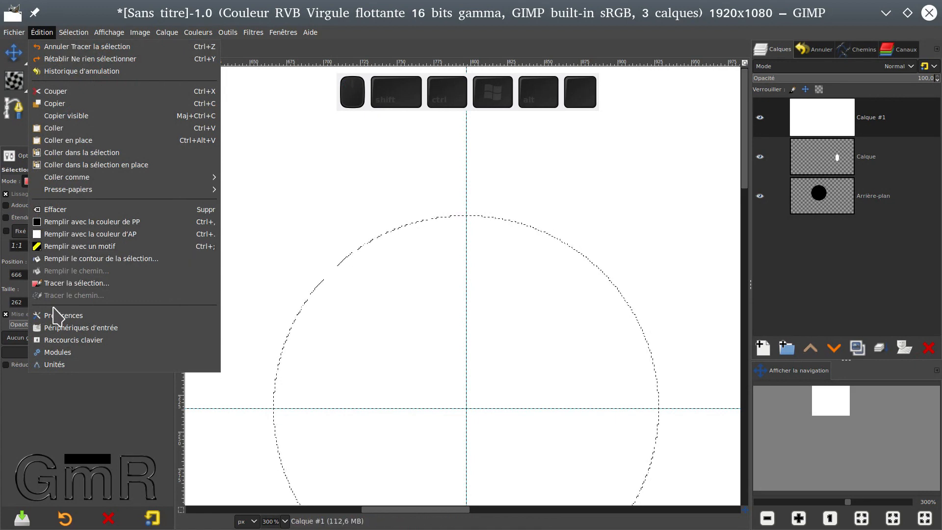
left_click(76, 283)
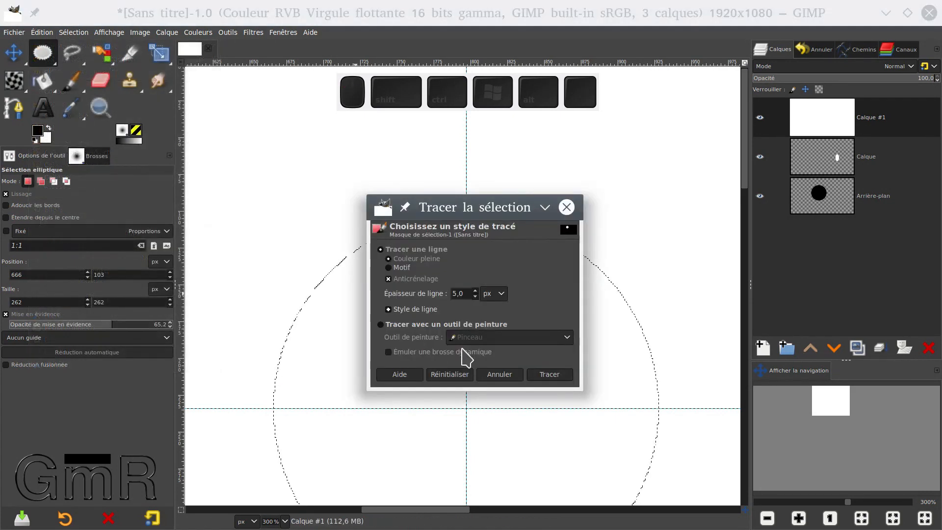
left_click(548, 375)
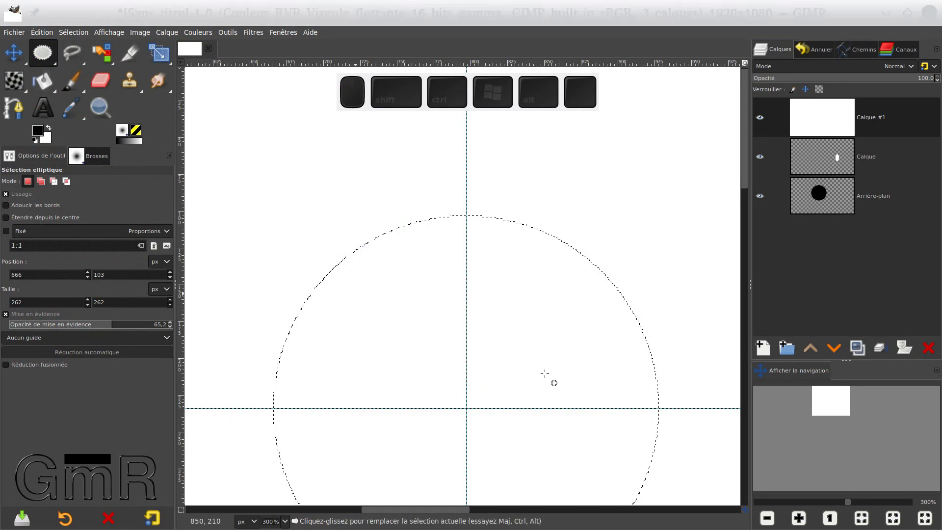
key("ctrl+shift+a")
Examine the edge pixels along the upper arc of the black circle for the effect of antialiasing.
scroll(541, 355, "down", 3, "ctrl")
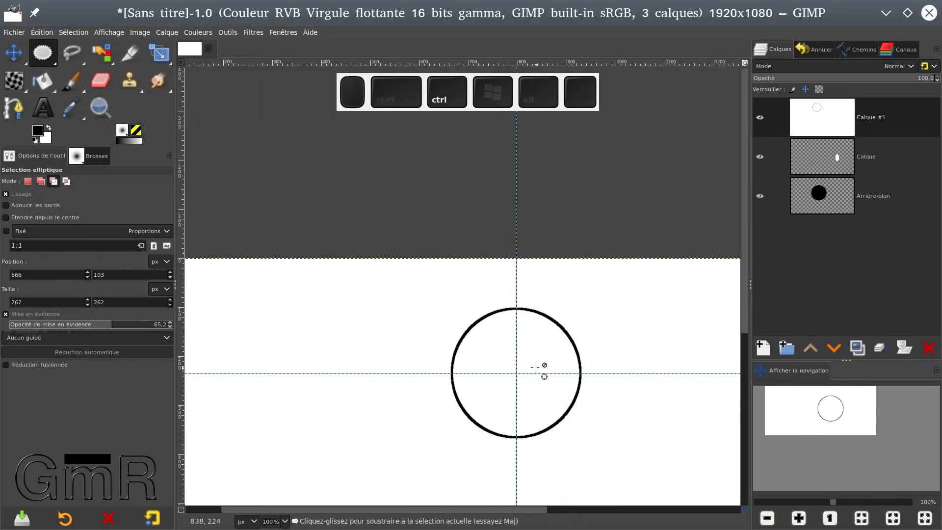
scroll(506, 360, "up", 4, "ctrl")
scroll(509, 339, "up", 1, "ctrl")
scroll(316, 276, "up", 2, "ctrl")
left_click_drag(326, 217, 205, 526)
left_click_drag(533, 321, 397, 381)
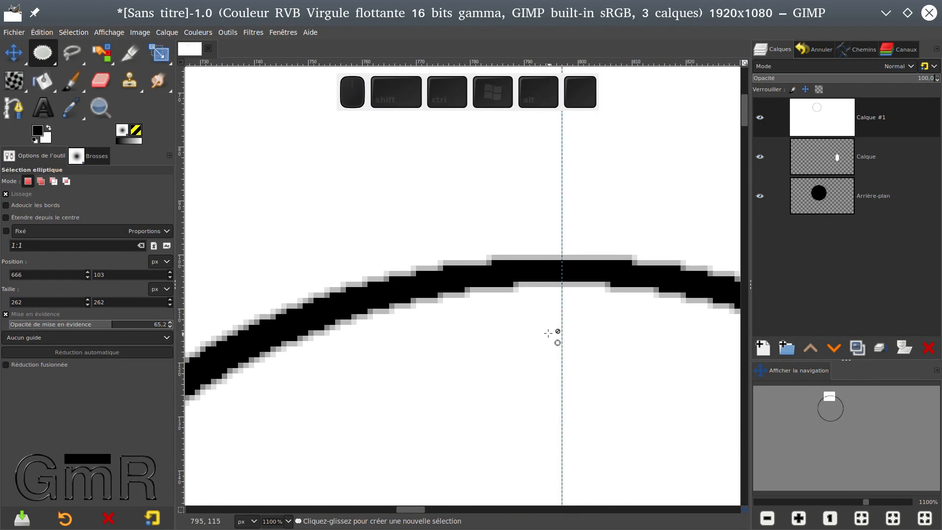
scroll(516, 298, "up", 2, "ctrl")
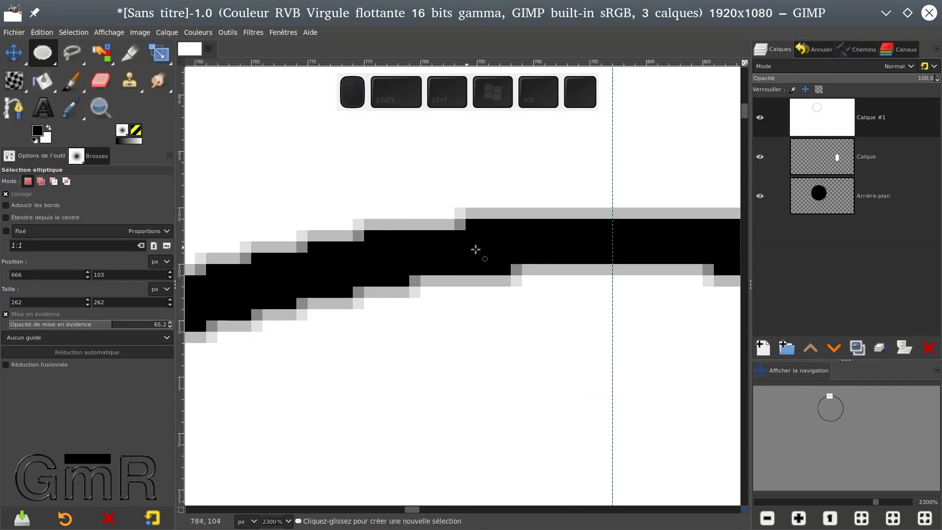
scroll(465, 248, "down", 6, "ctrl")
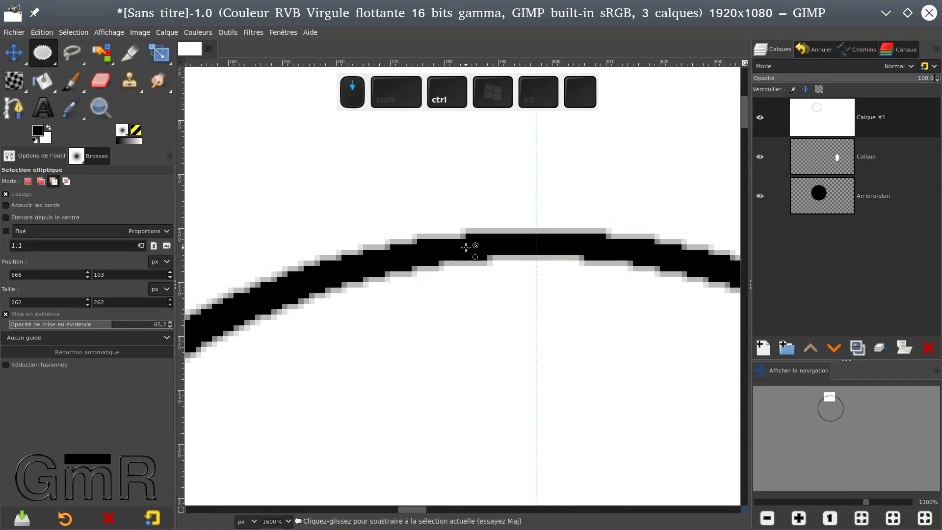
Hide the Calque #1 layer and make the Calque layer active.
scroll(466, 248, "down", 5)
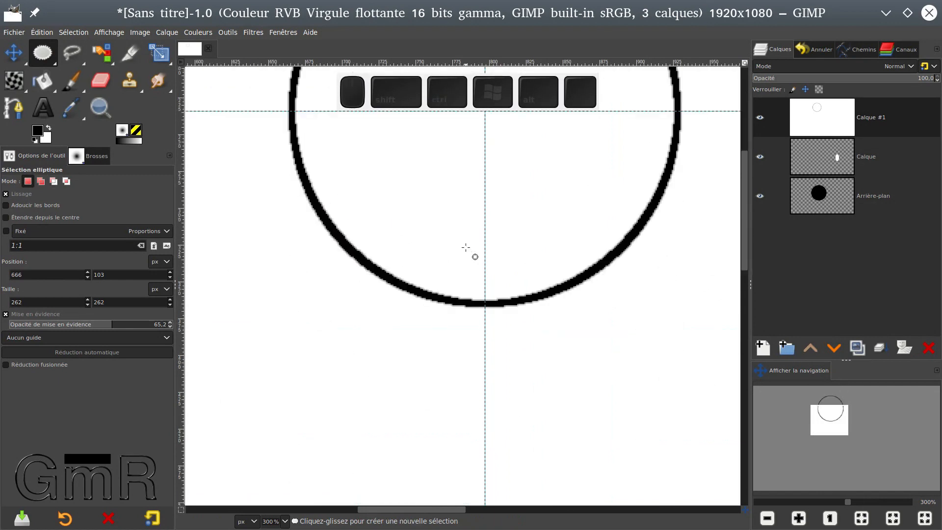
scroll(465, 247, "up", 4)
scroll(465, 247, "down", 3)
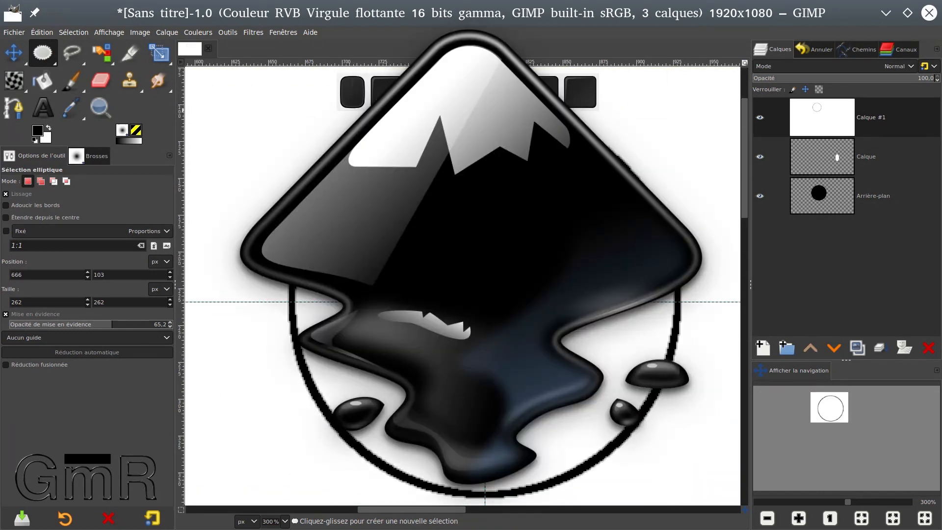
scroll(465, 248, "down", 2)
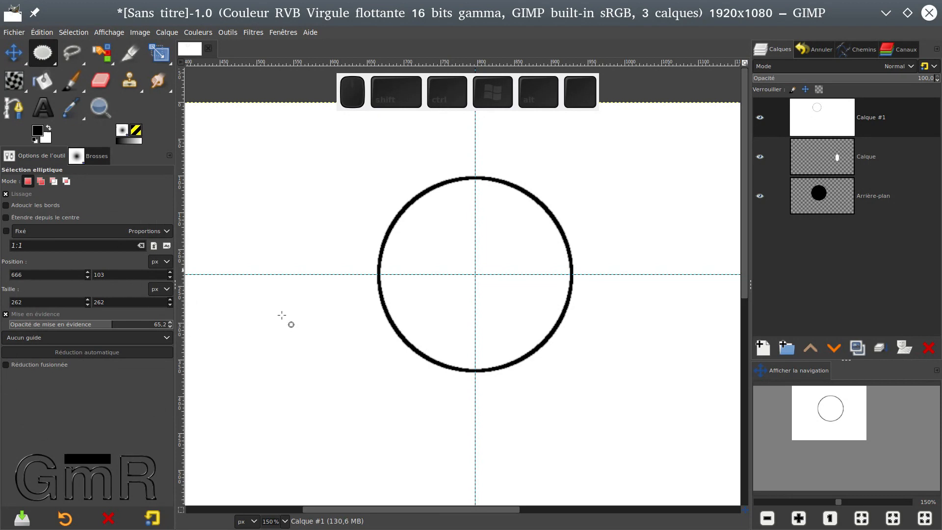
left_click(759, 118)
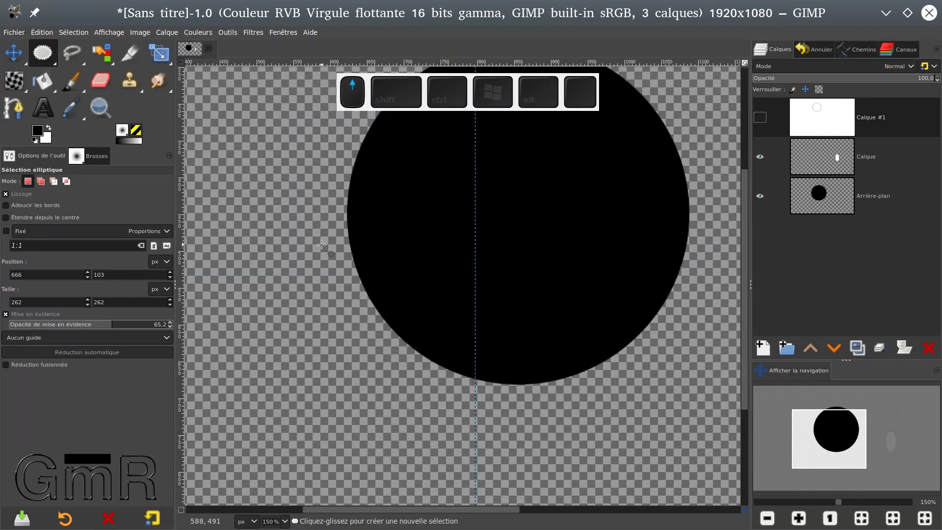
scroll(321, 245, "up", 3)
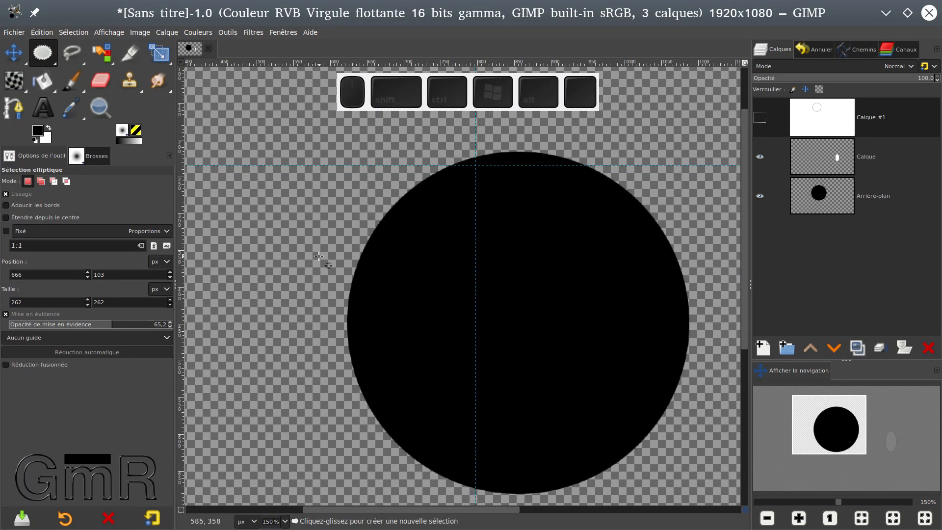
left_click(834, 157)
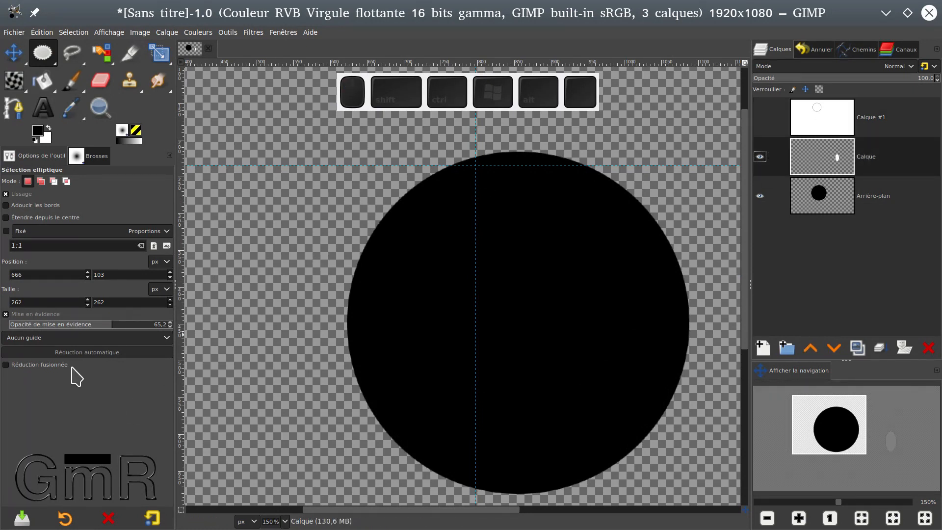
Draw an elliptical selection about 290 × 225 px with centre-line guides (Lignes de centre), and show the Calque #1 layer again.
left_click(34, 339)
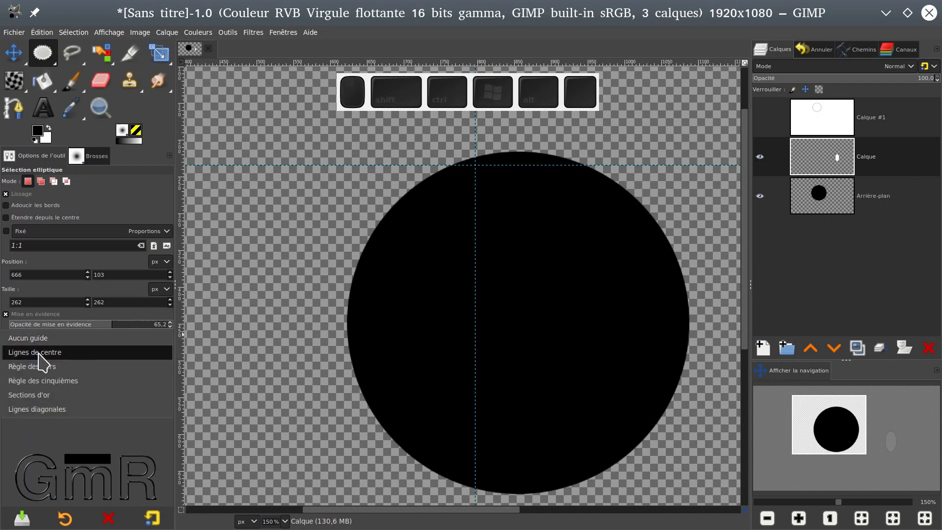
left_click(49, 353)
left_click_drag(238, 226, 345, 346)
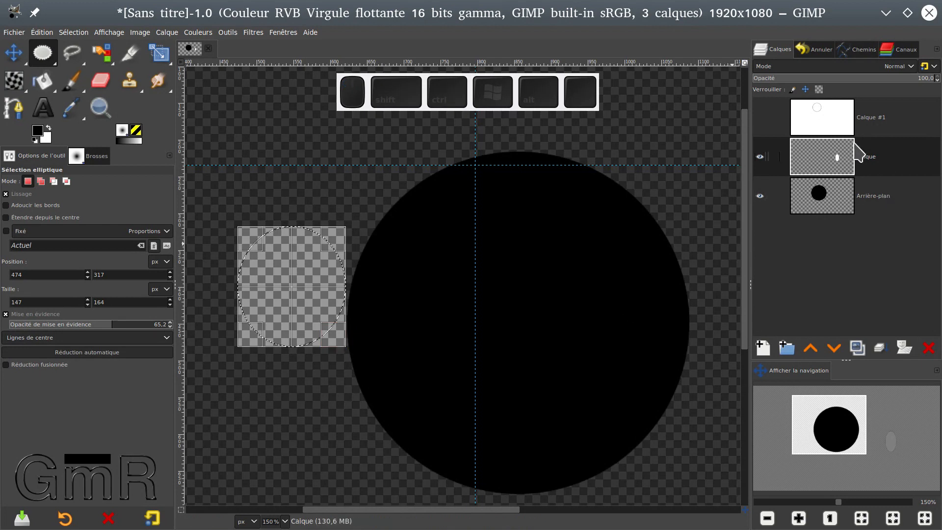
left_click(760, 118)
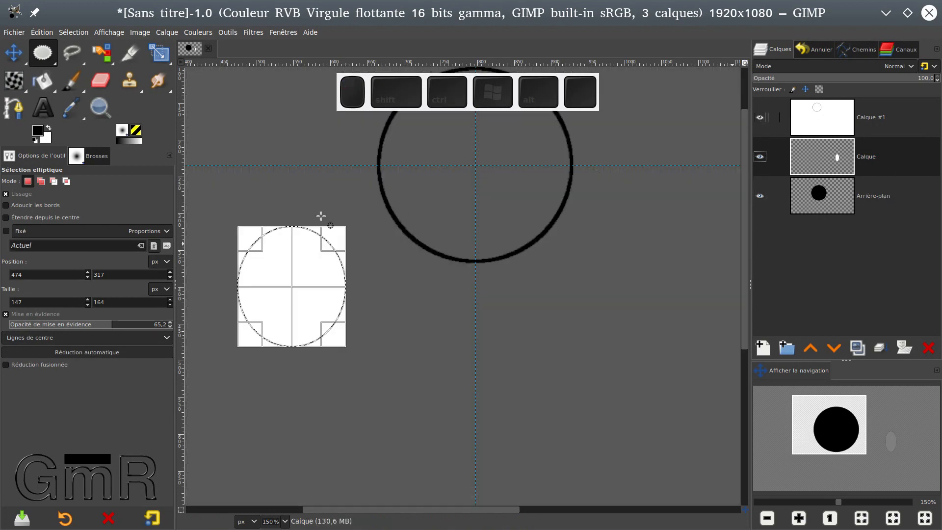
left_click_drag(326, 330, 431, 376)
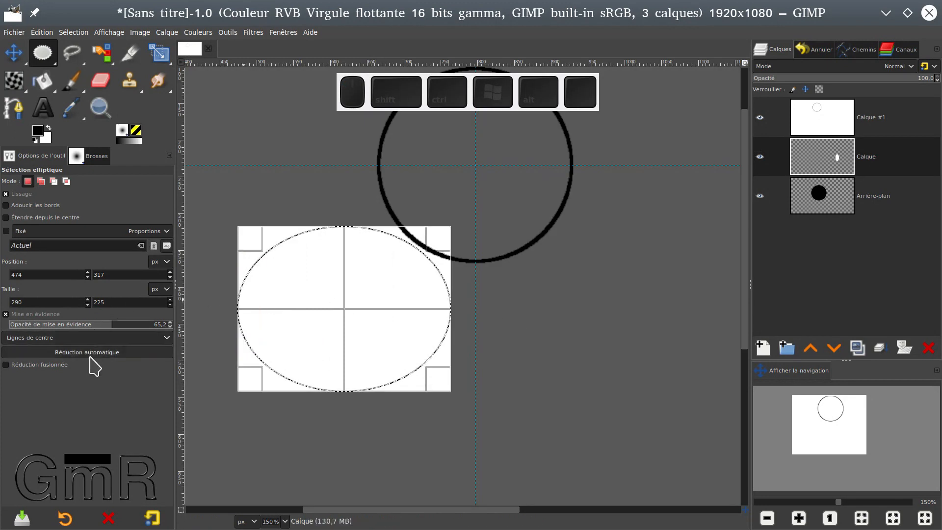
Switch the selection's guides to Règle des cinquièmes and then to Lignes diagonales.
left_click(93, 337)
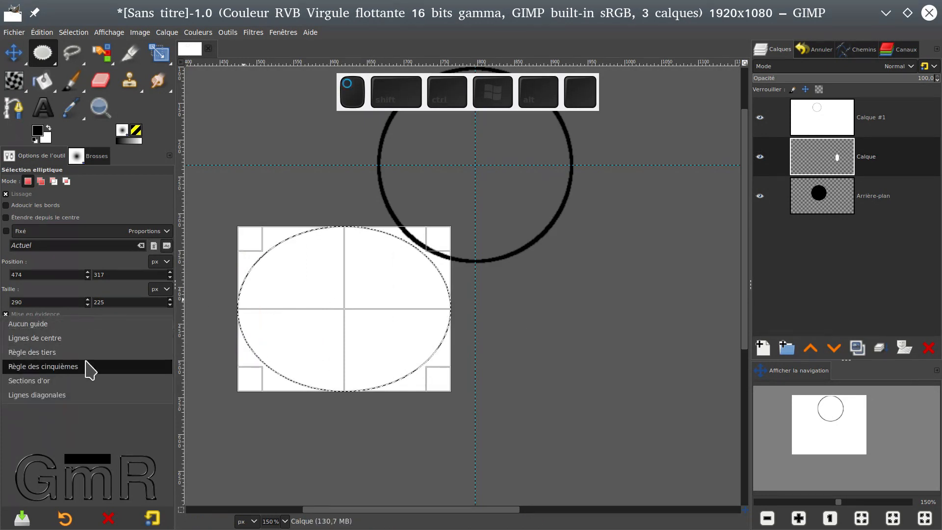
left_click(90, 365)
left_click(88, 341)
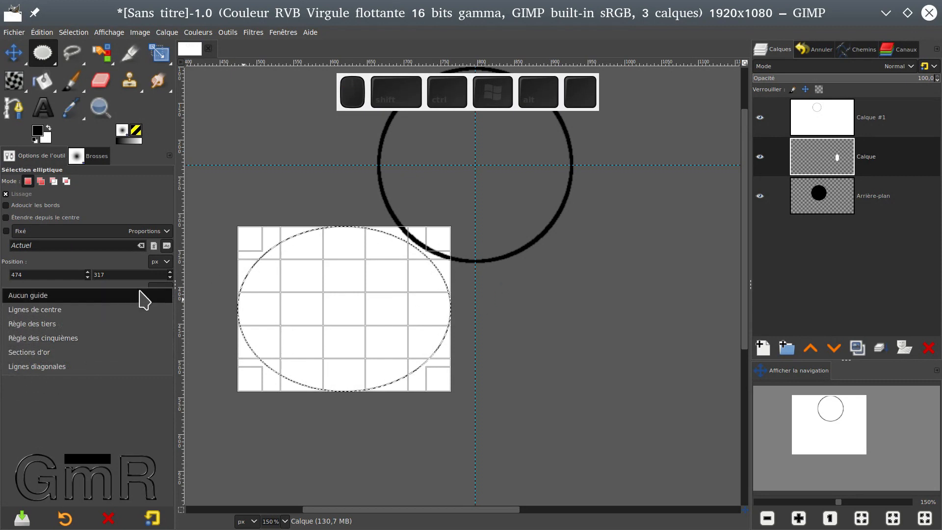
left_click(98, 366)
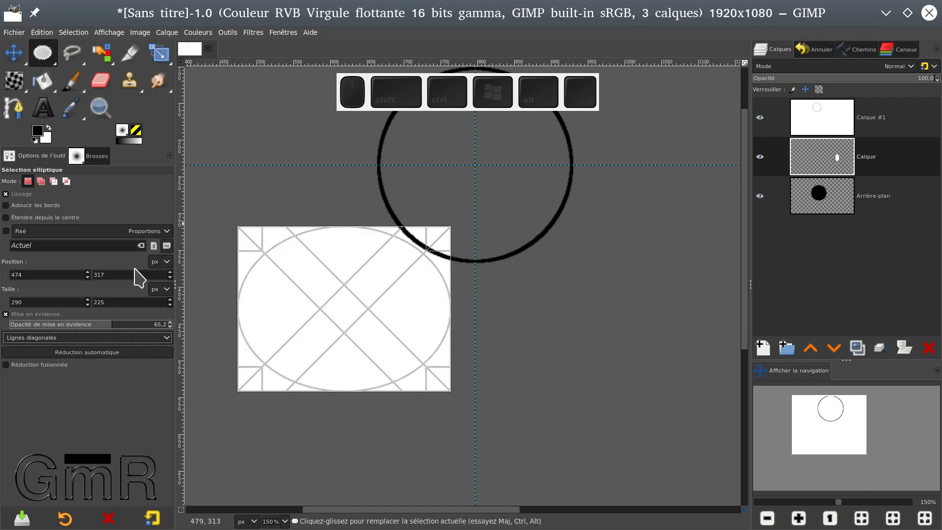
Turn off the selection guides with Aucun guide and clear the selection.
left_click(69, 339)
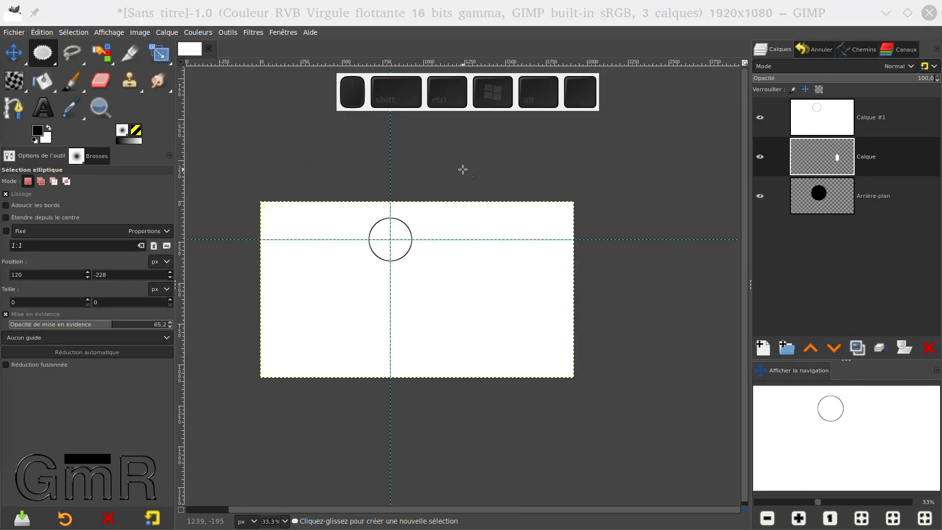
left_click_drag(463, 169, 616, 322)
left_click(614, 487)
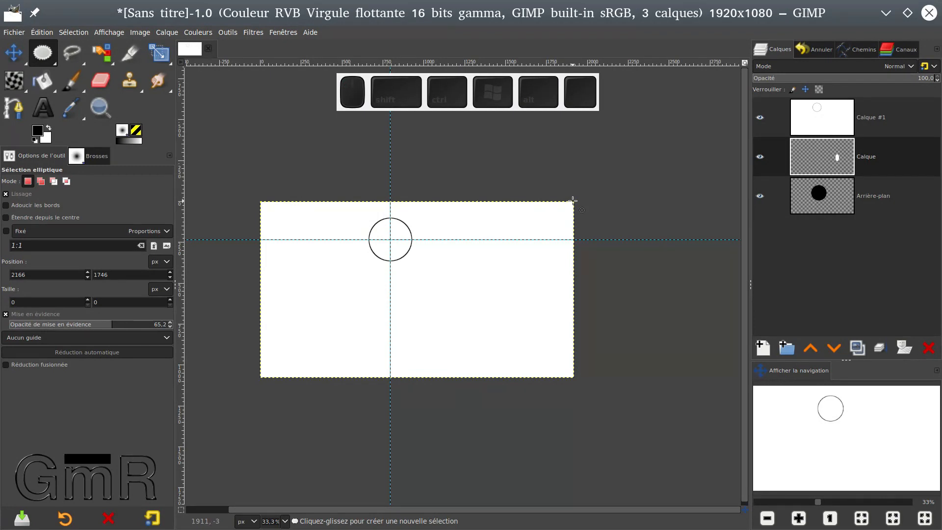
Draw a circular selection about 822 px in diameter centred on the image's upper-right corner and validate it.
left_click_drag(572, 200, 503, 259)
key("ctrl")
key("ctrl")
key("ctrl")
key("shift")
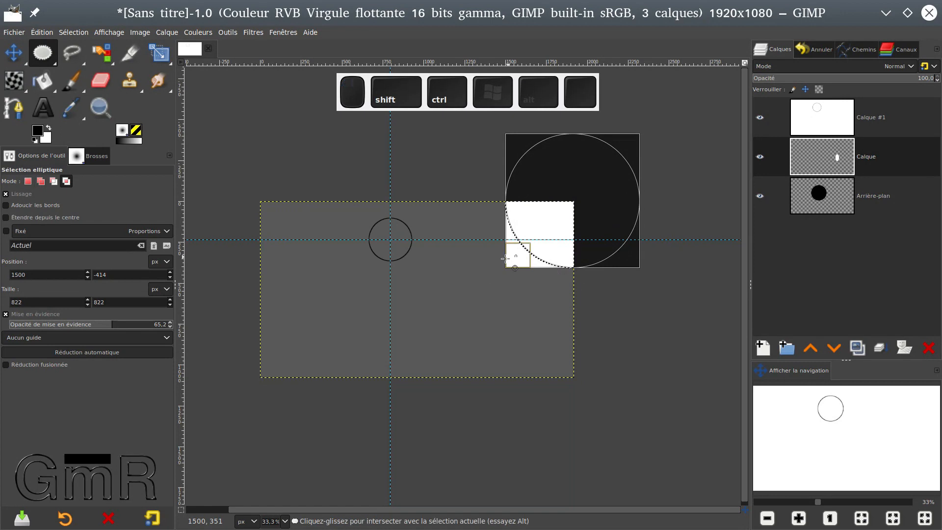
left_click(557, 228)
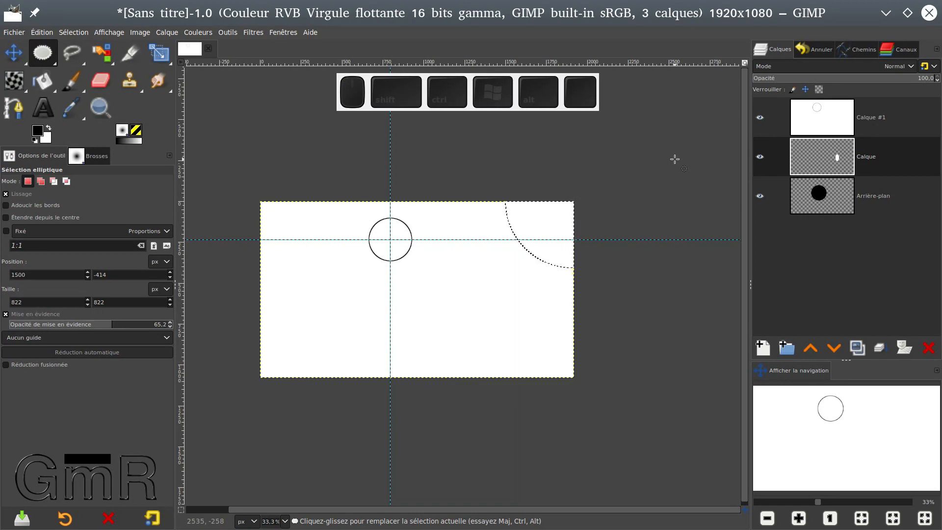
Make Calque #1 the active layer and delete its content inside the quarter-circle selection.
left_click(839, 111)
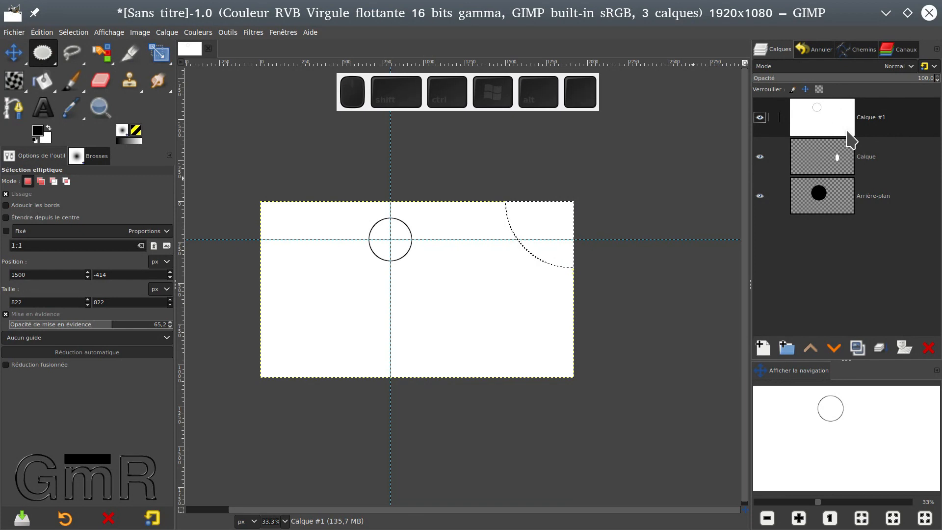
key("Delete")
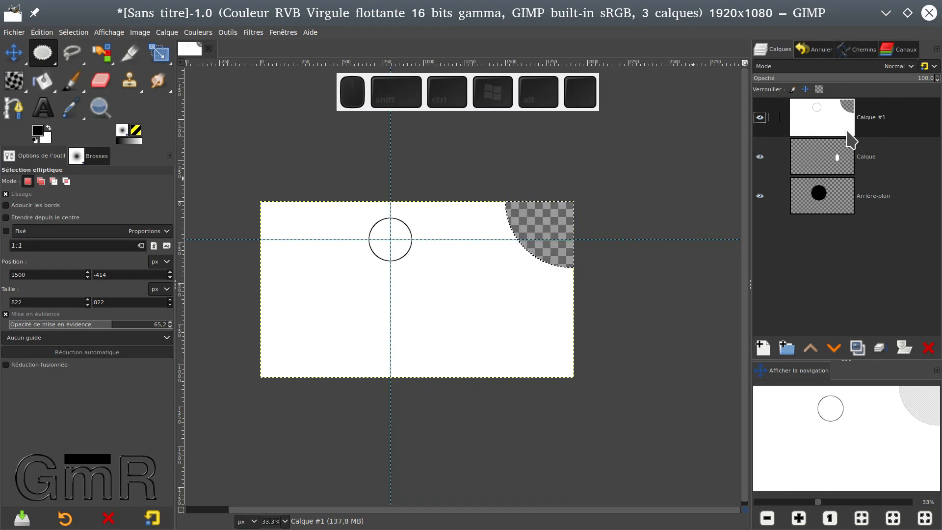
scroll(551, 250, "up", 3, "ctrl")
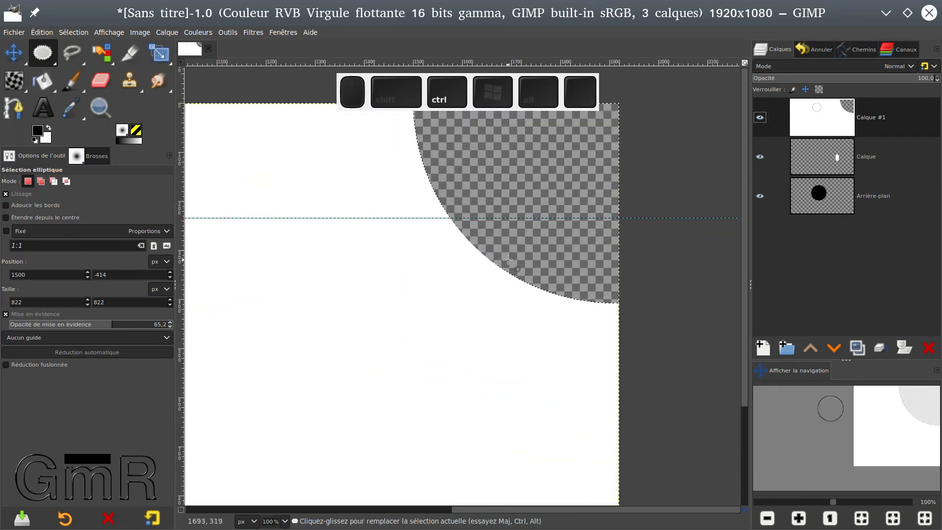
scroll(507, 259, "down", 2, "ctrl")
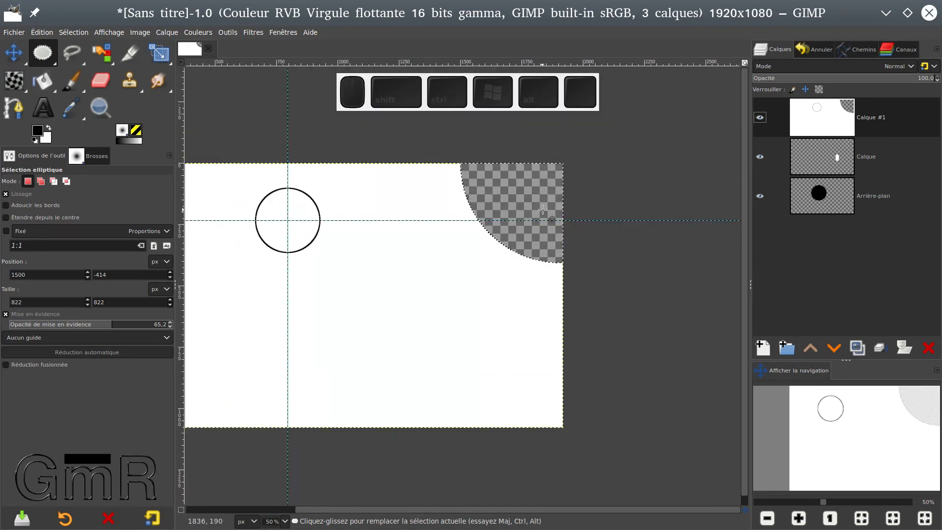
Clear the quarter-circle selection and hide the Calque #1 layer.
left_click(759, 156)
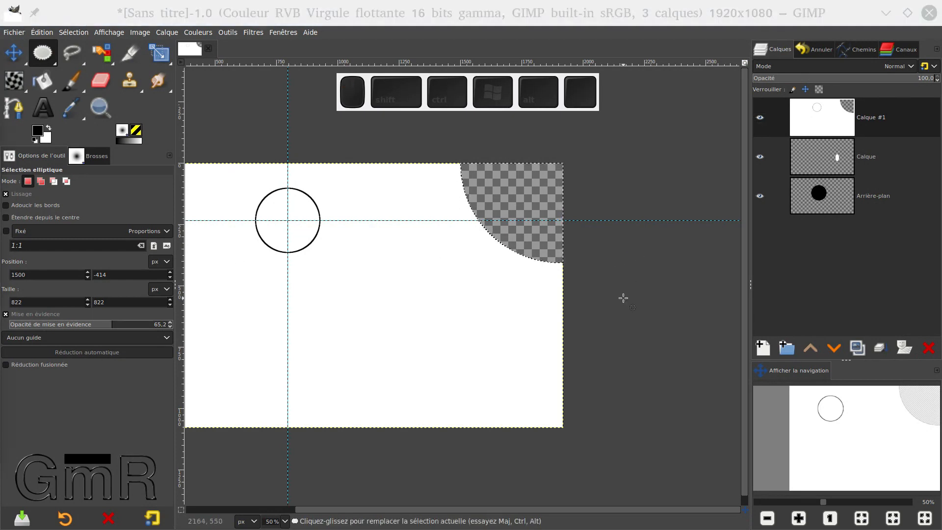
left_click(725, 315)
left_click_drag(551, 283, 672, 301)
left_click(759, 117)
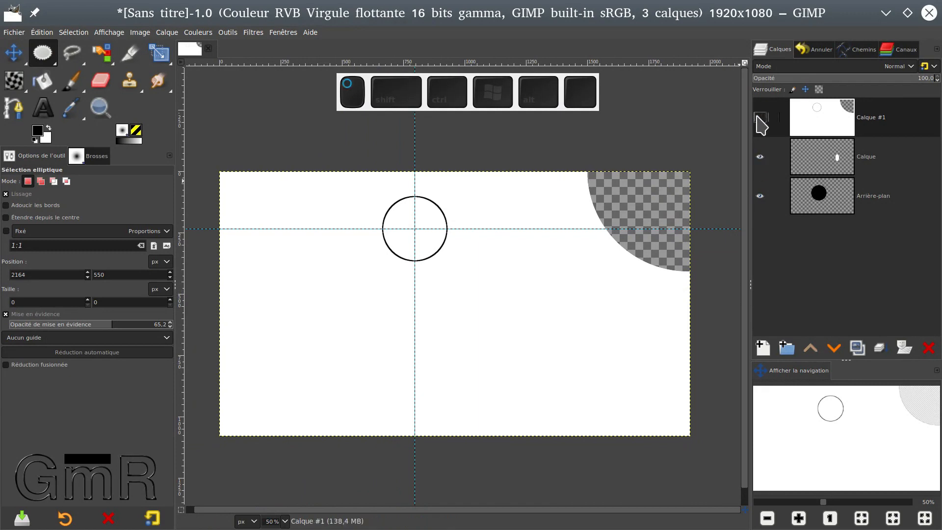
Draw an elliptical selection about 1218 × 1238 px around both shapes and auto-shrink it to the white ellipse on the Calque layer.
left_click_drag(328, 158, 627, 461)
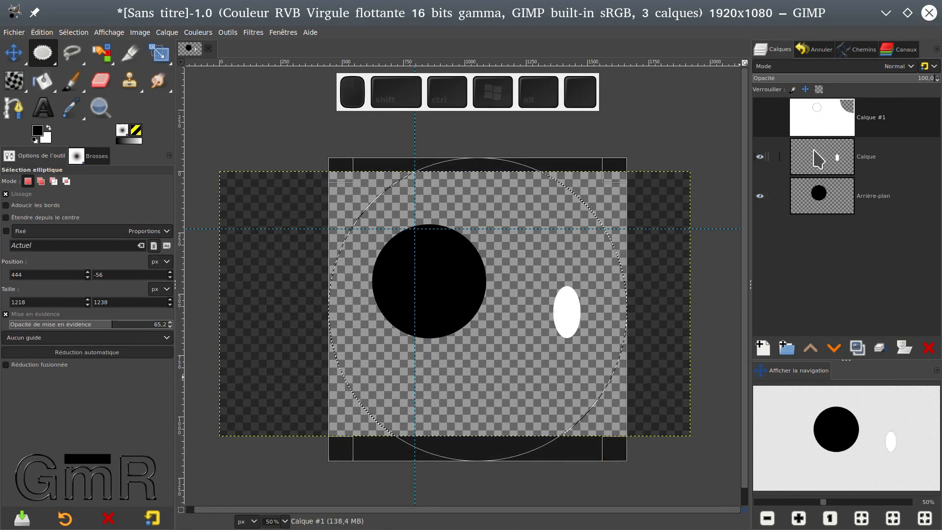
left_click(881, 159)
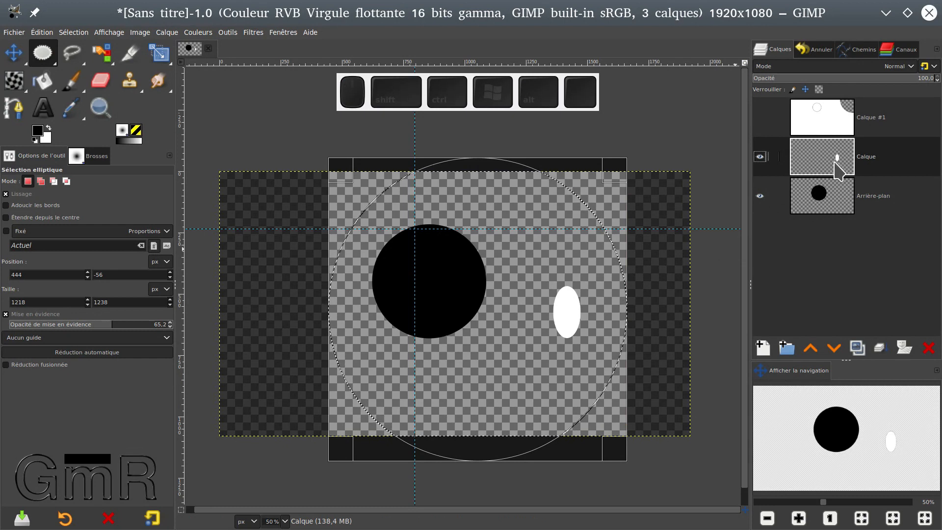
left_click(75, 355)
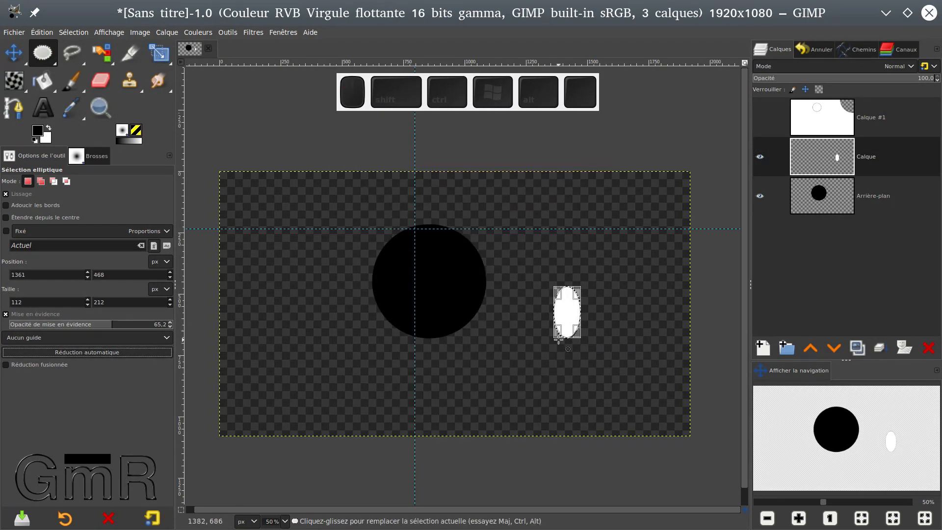
scroll(595, 328, "up", 5)
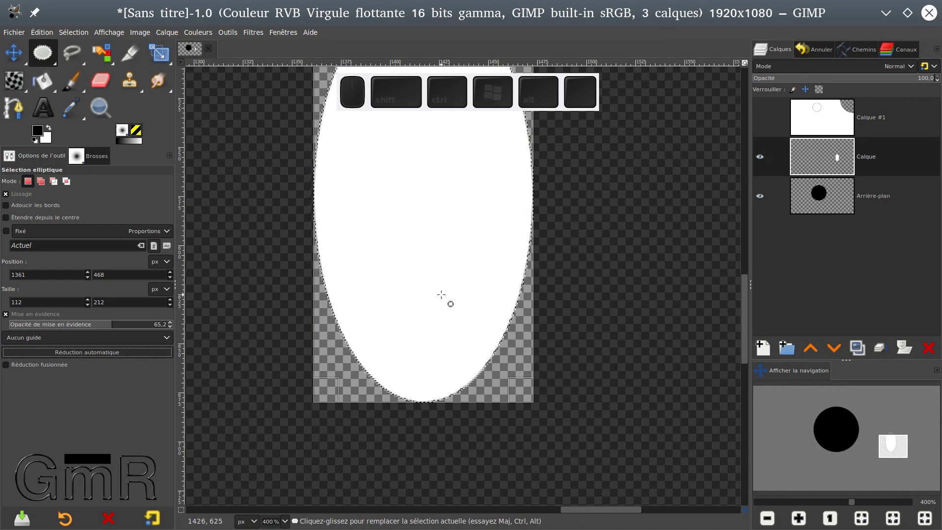
scroll(441, 295, "down", 4)
scroll(441, 294, "down", 1)
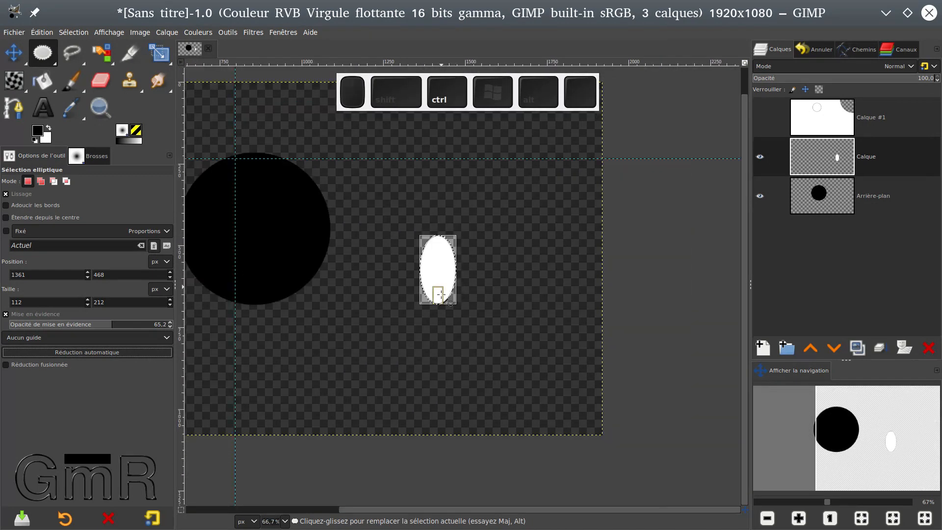
Clear the shrunken selection and draw a new elliptical selection about 1118 × 1160 px around the black circle and white ellipse.
left_click(658, 251)
left_click_drag(646, 266, 710, 292)
left_click_drag(225, 90, 587, 465)
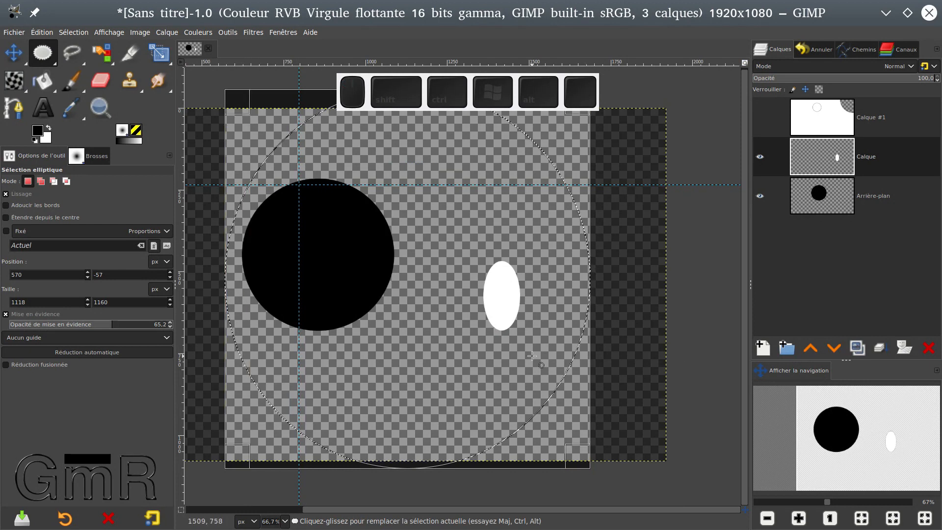
scroll(531, 355, "down", 1, "ctrl")
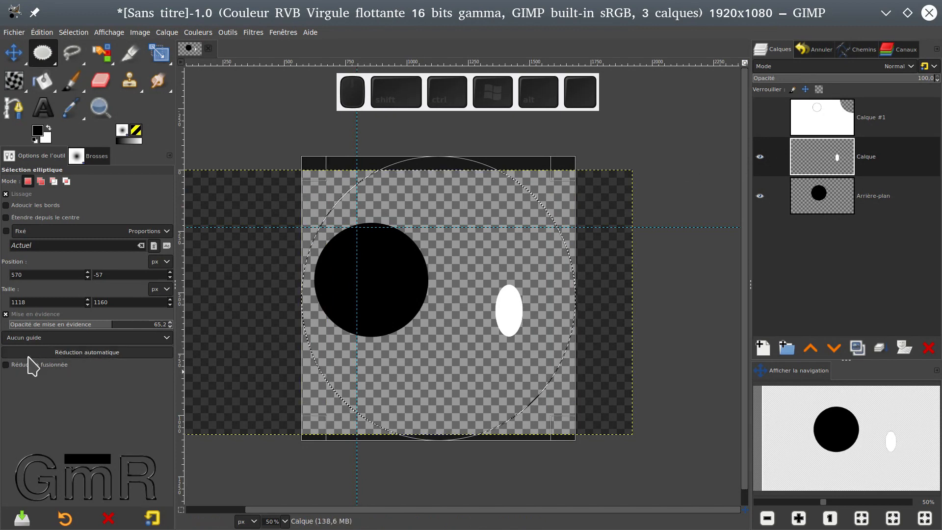
Enable Réduction fusionnée and auto-shrink the selection to the extent of the shapes on all visible layers.
left_click(6, 366)
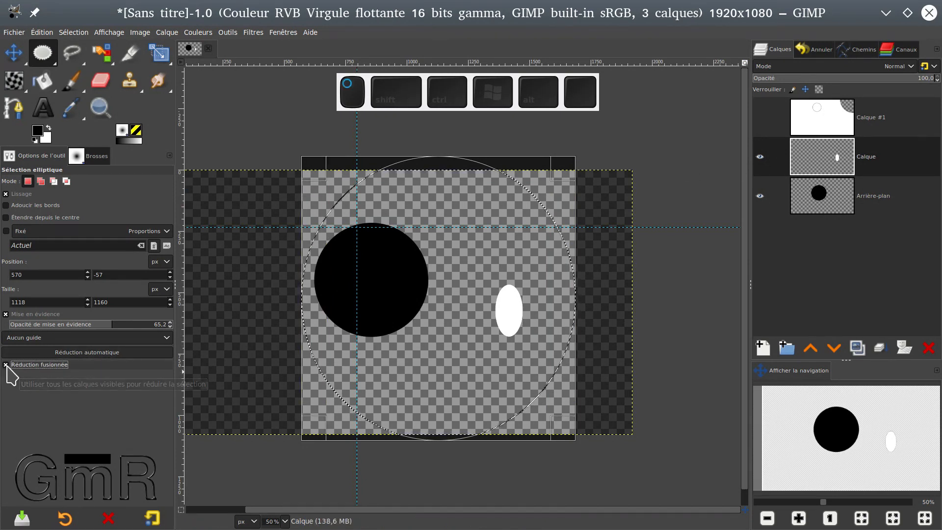
left_click(89, 353)
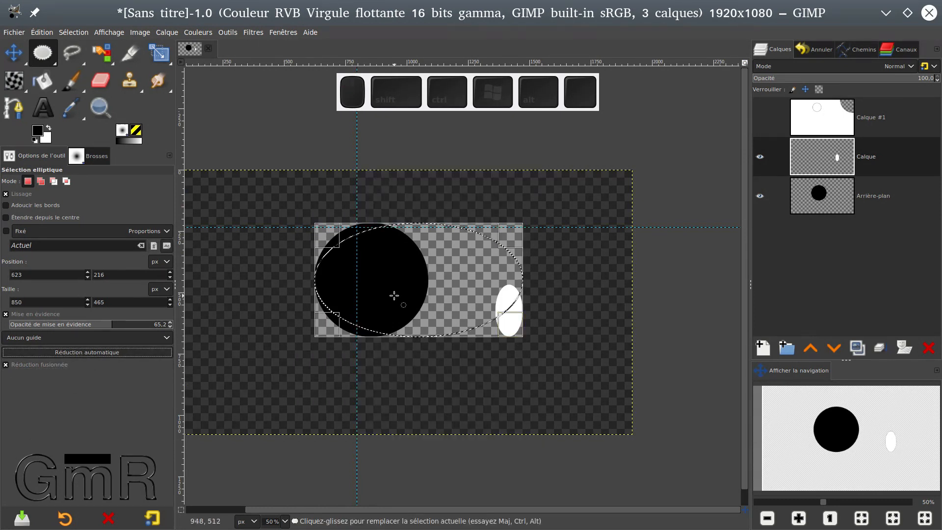
scroll(394, 296, "up", 2, "ctrl")
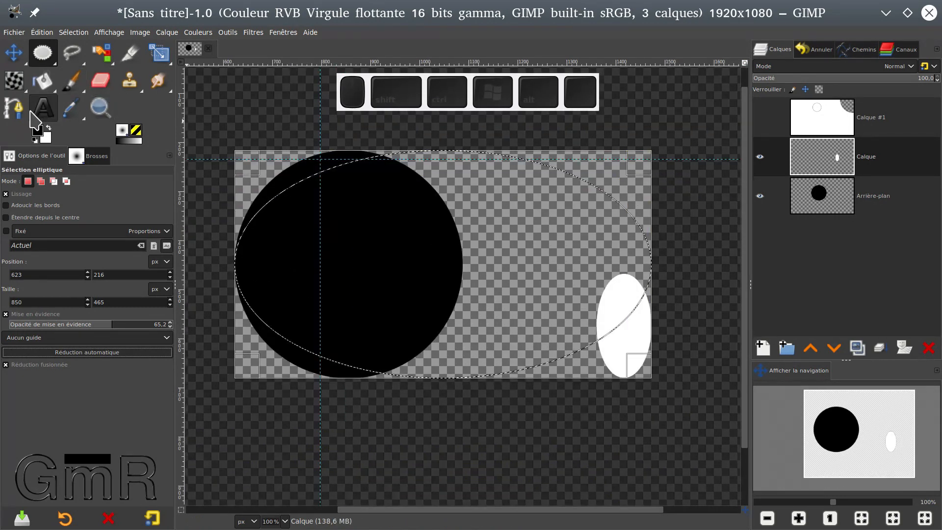
Set the foreground colour to red (f90303).
left_click(38, 137)
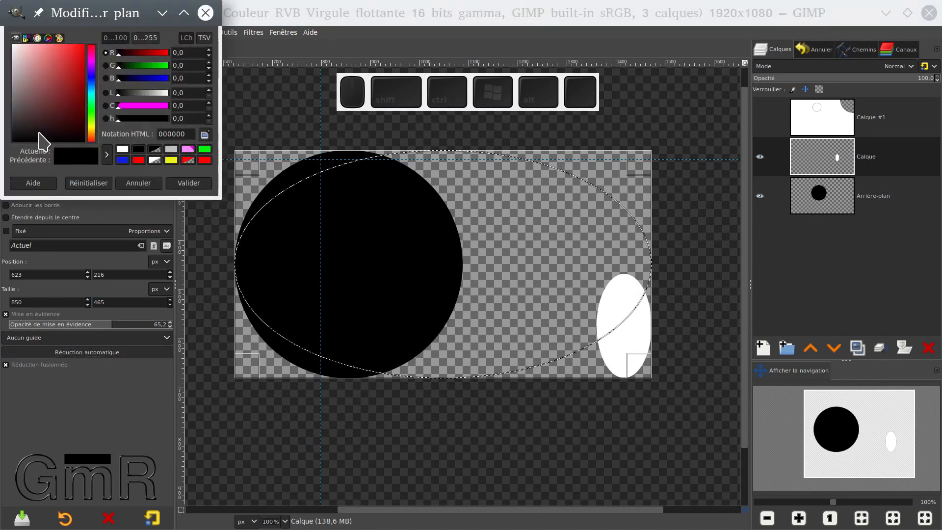
left_click(138, 160)
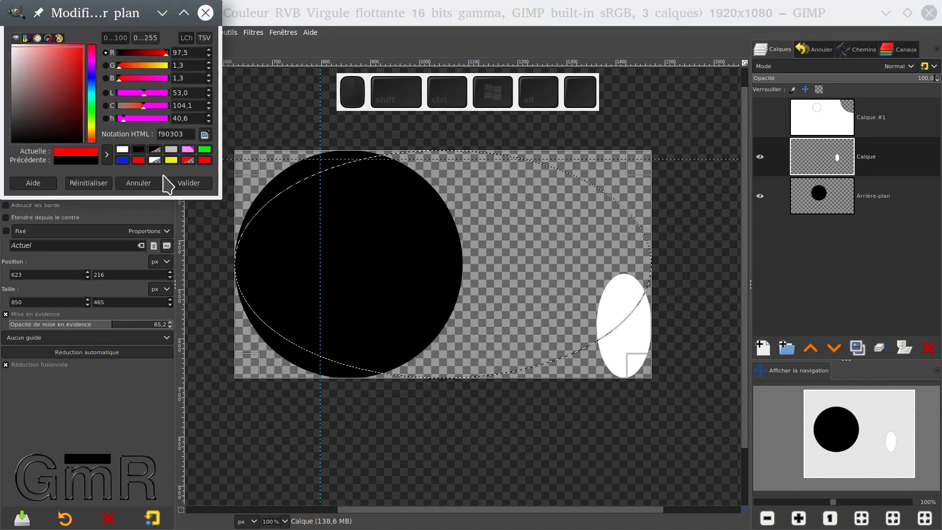
left_click(190, 183)
Add a new 1920 × 1080 px layer filled with transparency above the Calque layer.
left_click(763, 348)
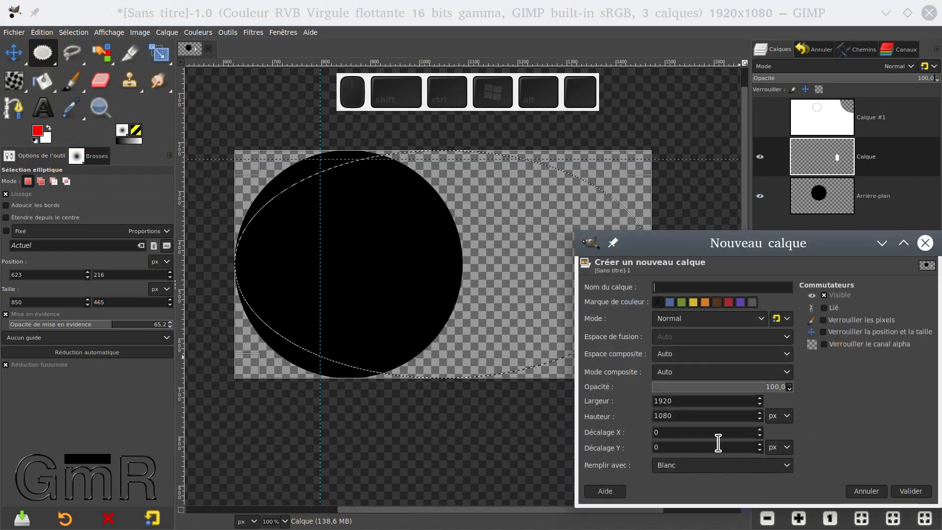
left_click(705, 466)
left_click(702, 480)
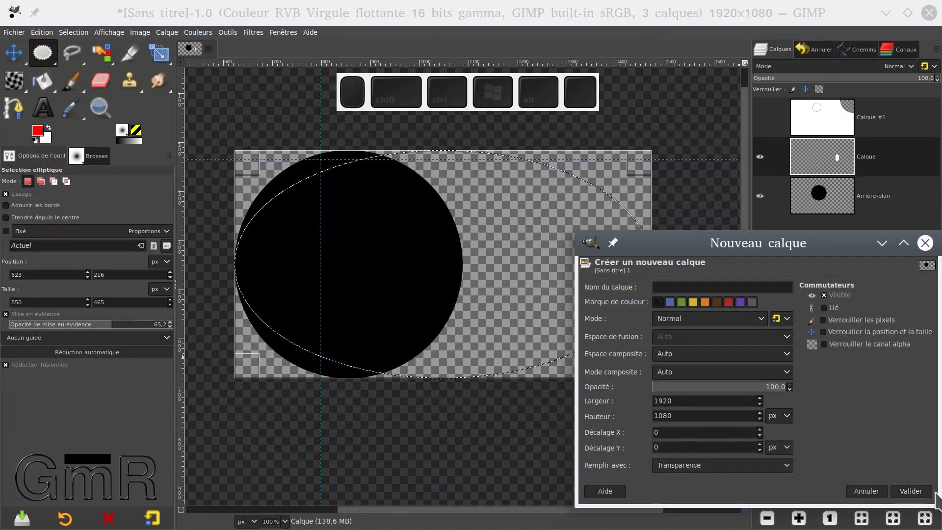
left_click(910, 490)
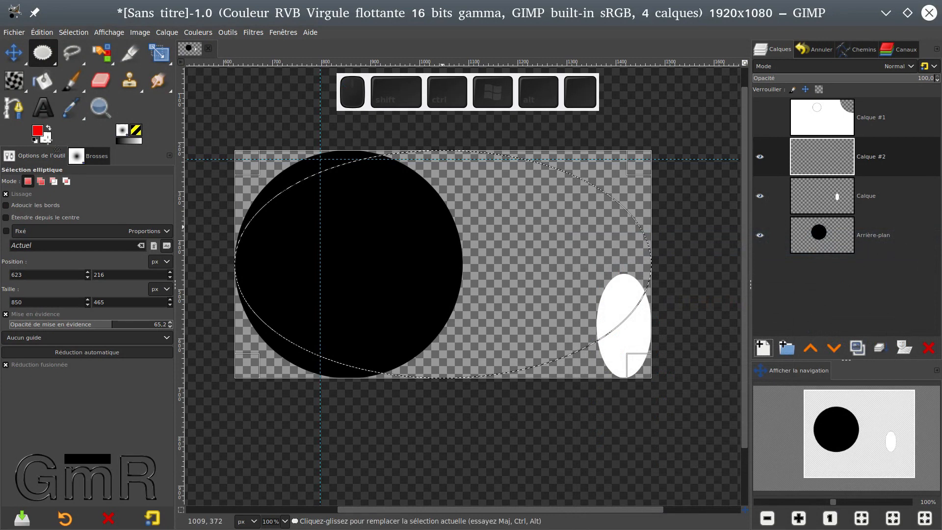
Fill the elliptical selection with red on the new layer and return to the Ellipse Select tool.
left_click(43, 80)
left_click(450, 290)
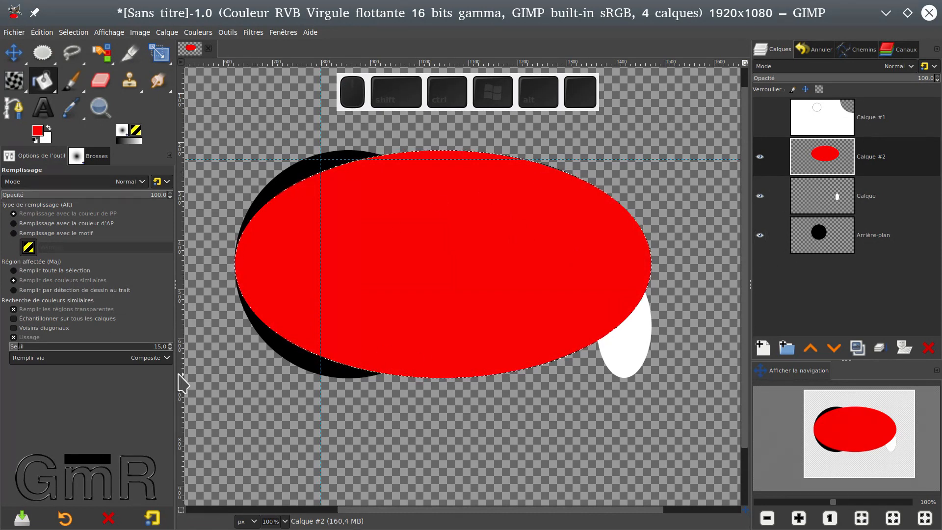
left_click(46, 59)
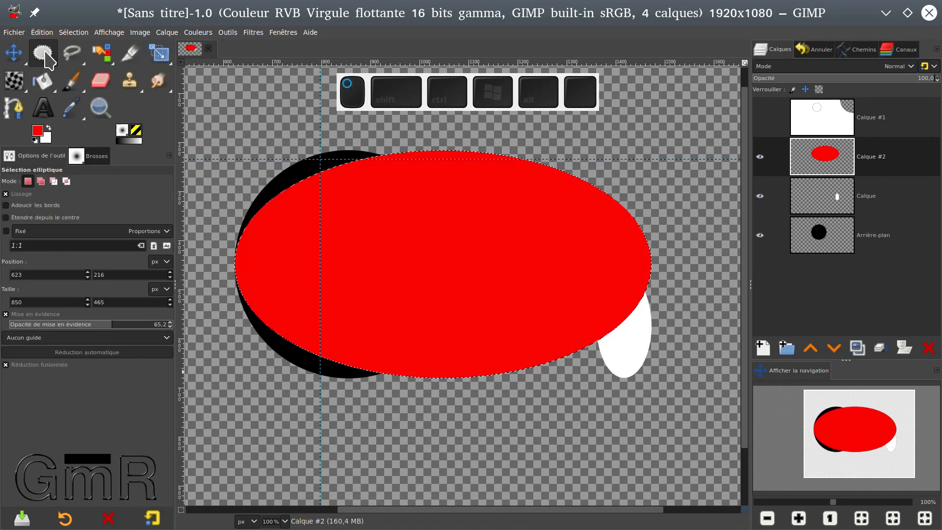